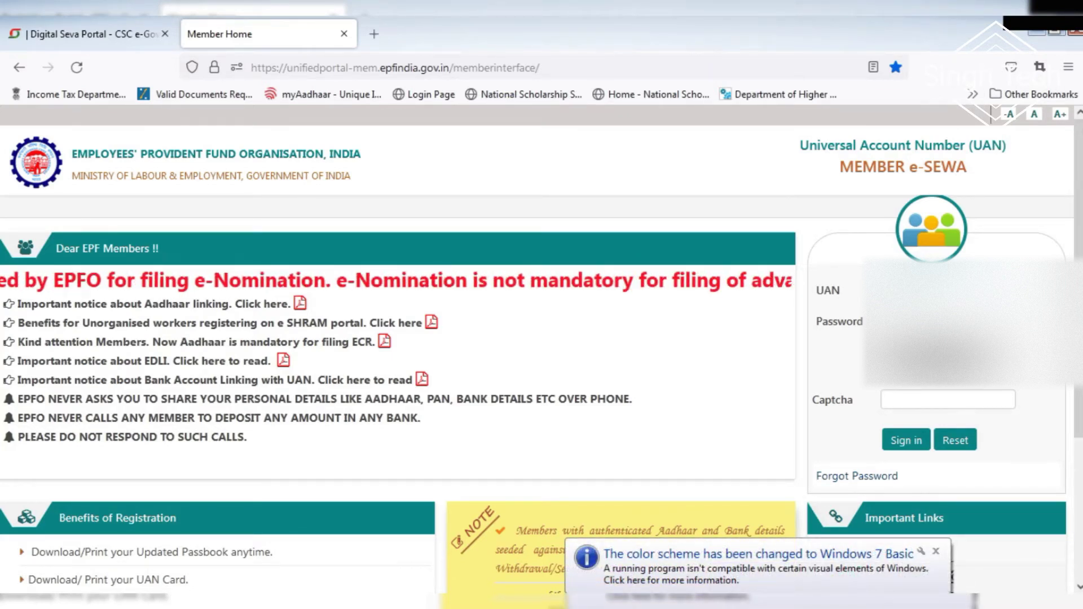
- Fill in the member login form with the saved UAN and its stored password
left_click(948, 290)
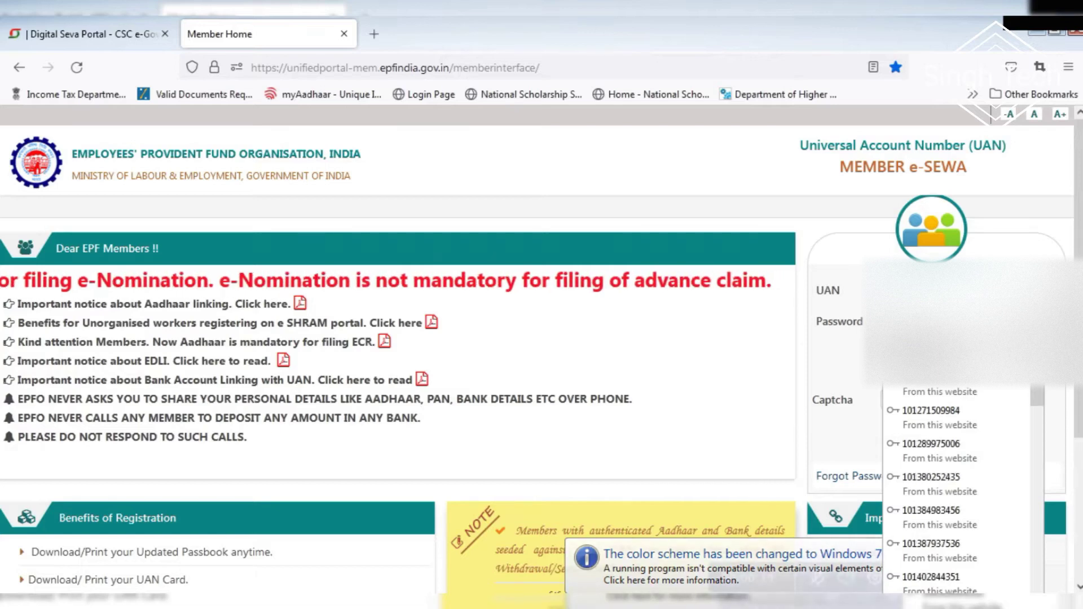
type("101")
key("Down")
key("Return")
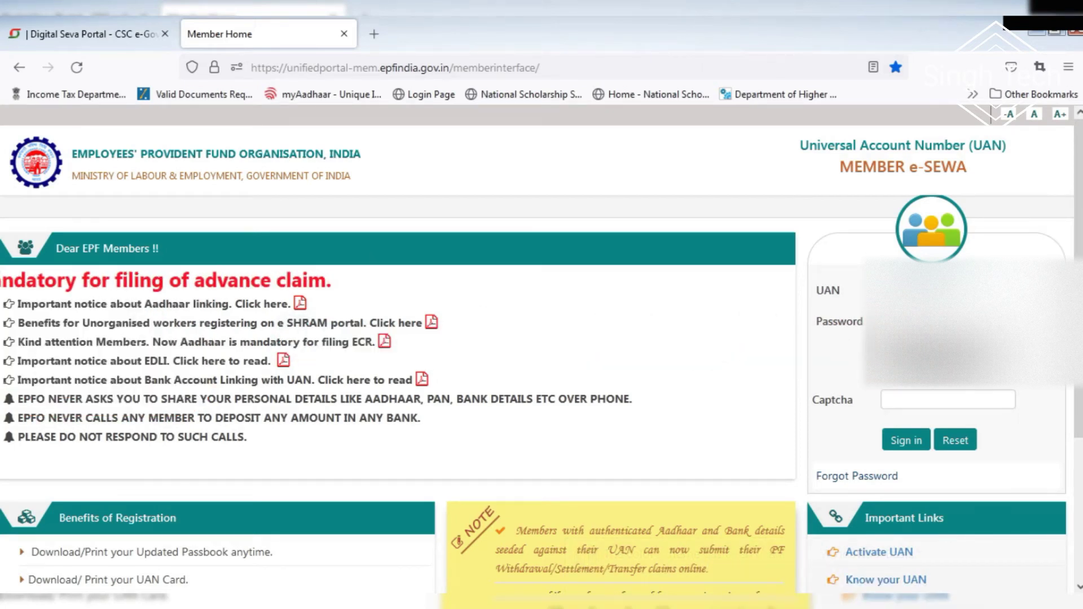
key("Down")
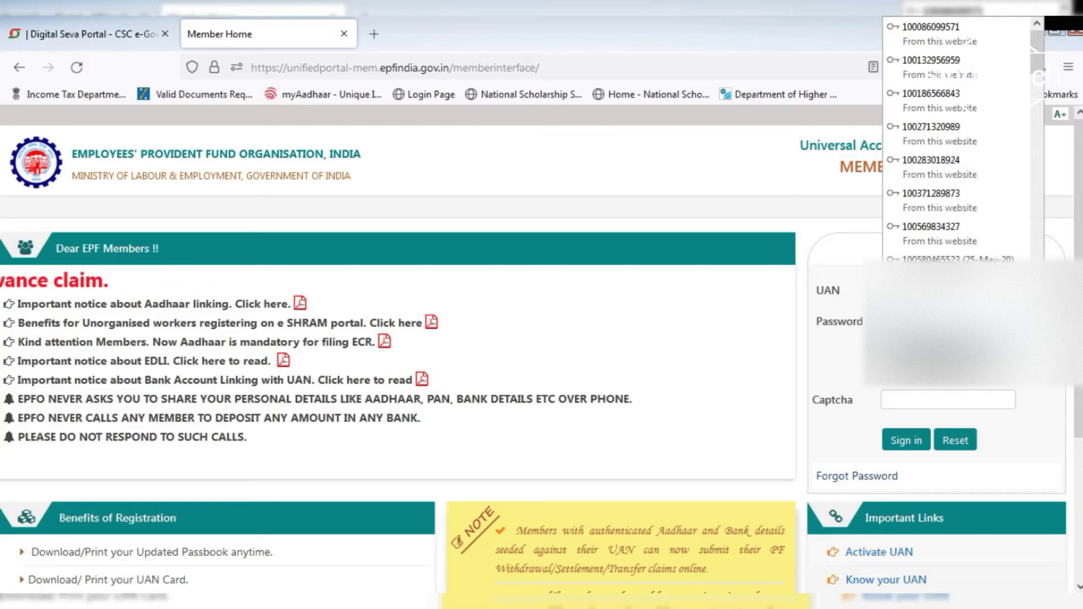
key("Return")
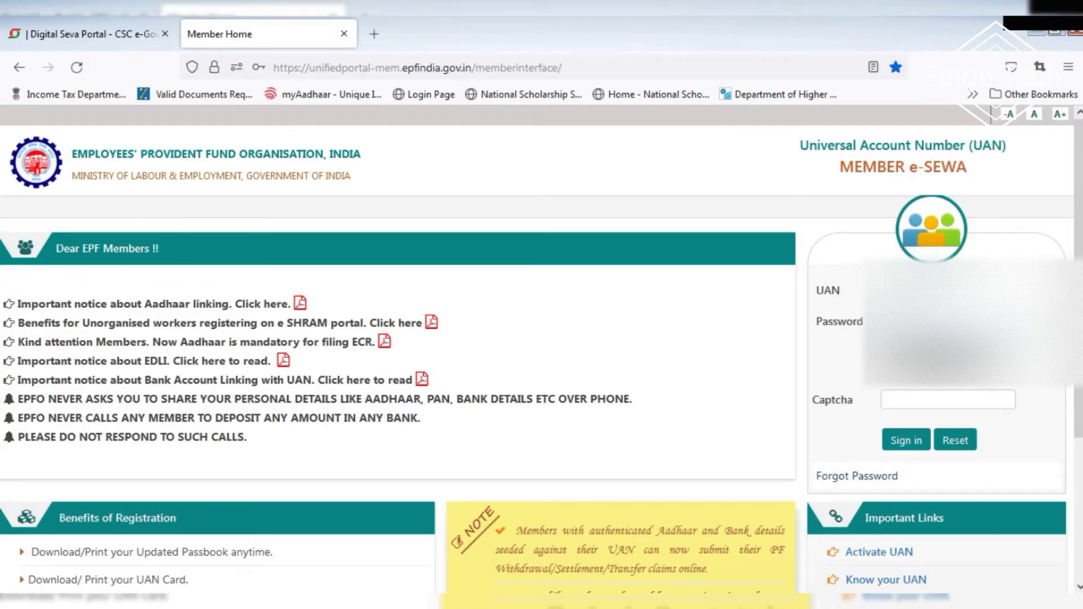
- Enter the captcha code shown on the login form and sign in to the member account
left_click(935, 399)
type("8")
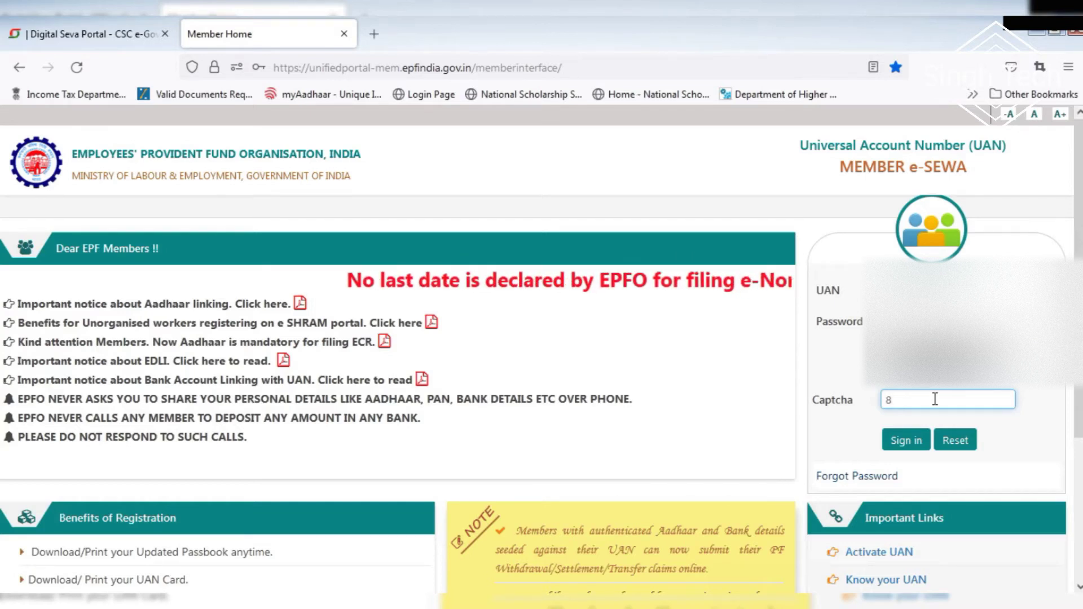
type("MSxp")
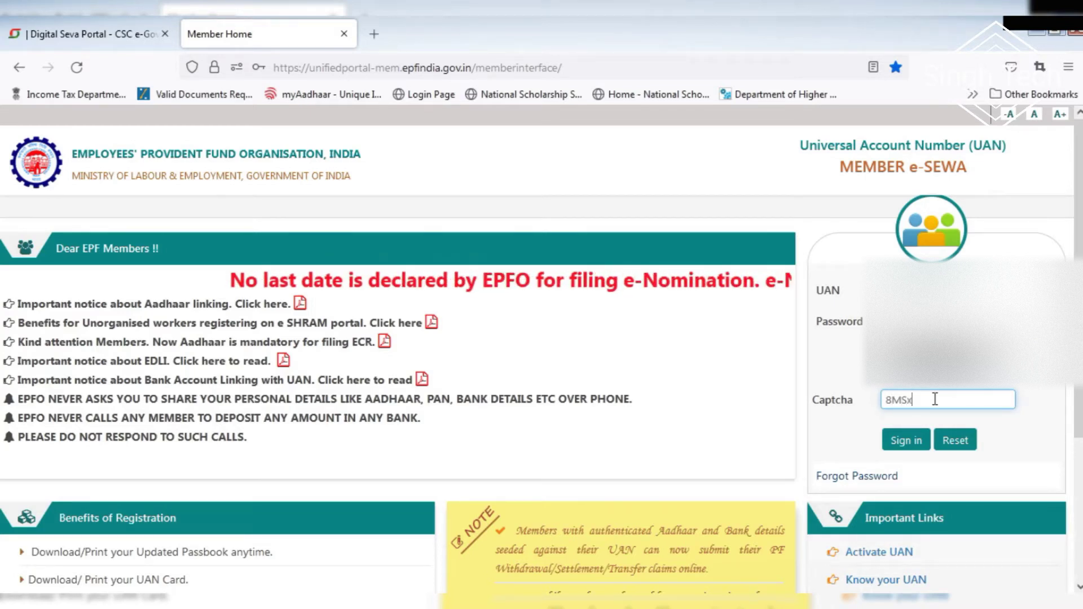
left_click(903, 439)
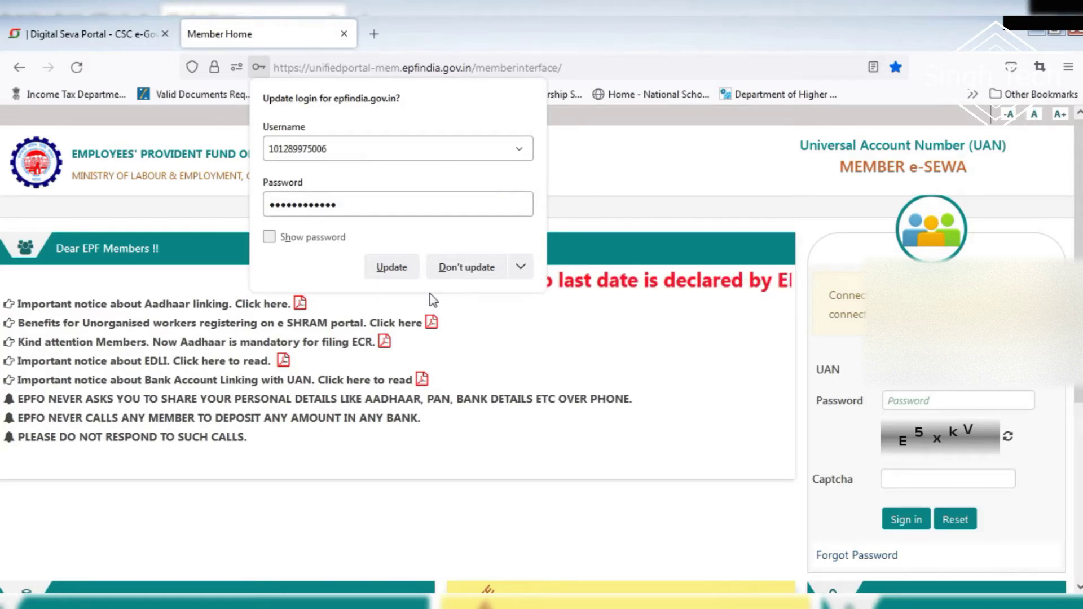
- Decline updating the saved login and reload the member interface address
left_click(460, 270)
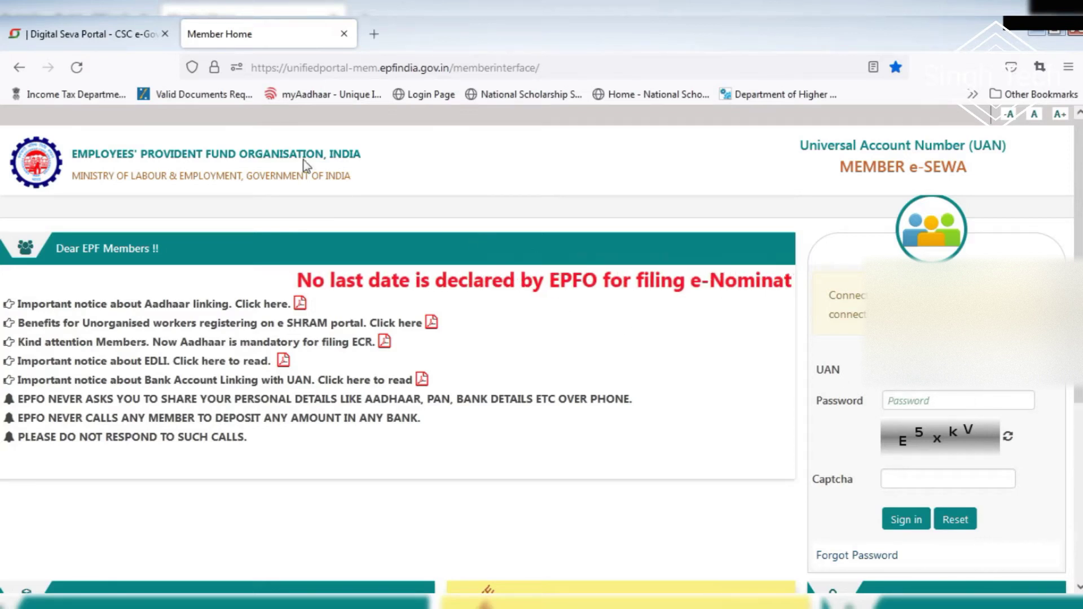
left_click(408, 67)
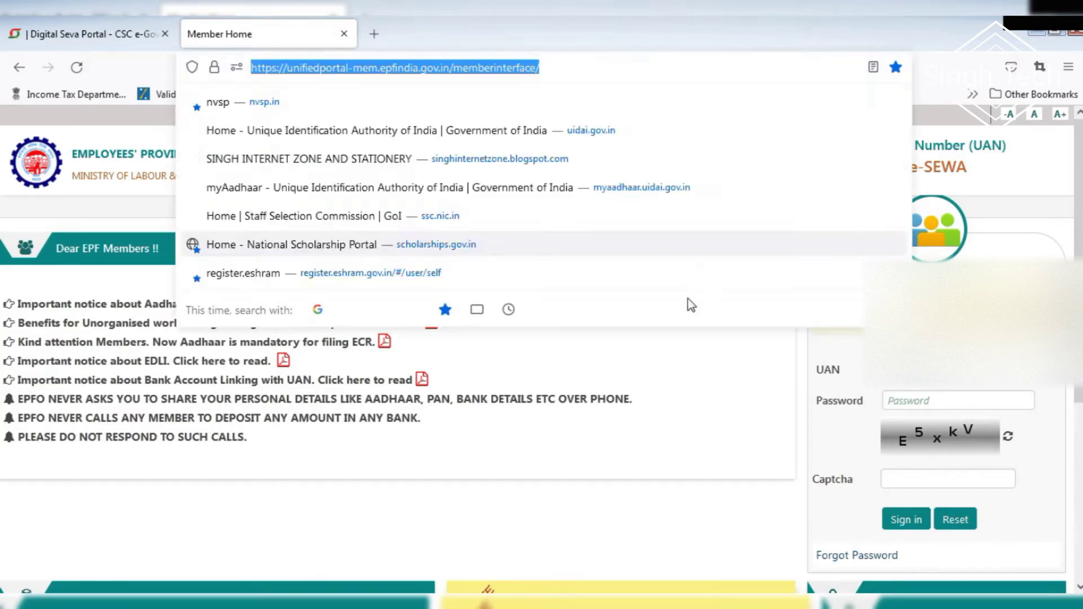
key("Return")
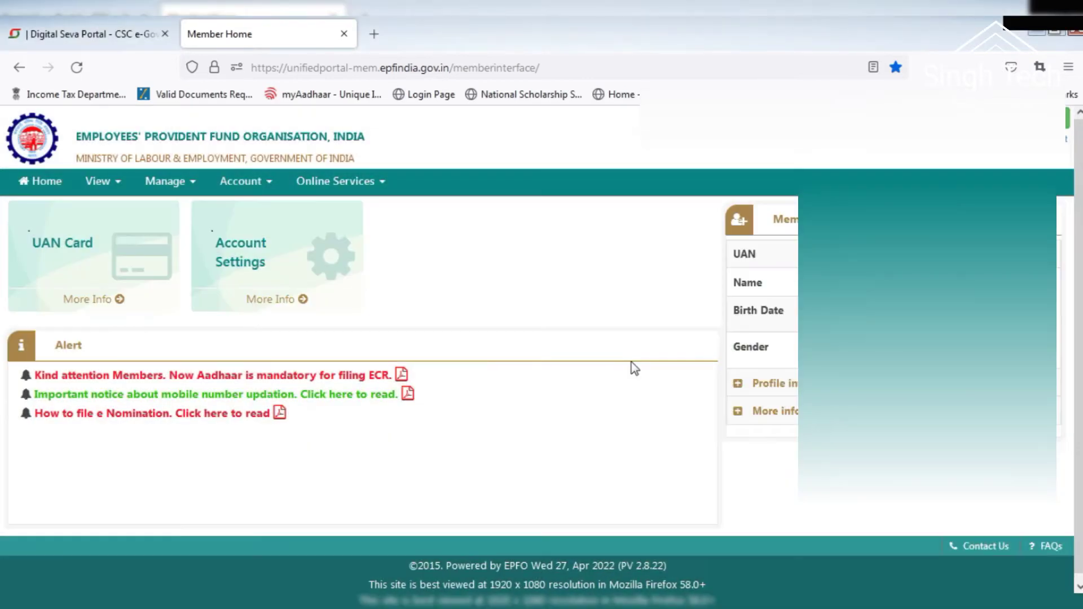
- Expand the profile information in the member profile and examine the Aadhaar, PAN, bank account and contact entries
left_click(764, 384)
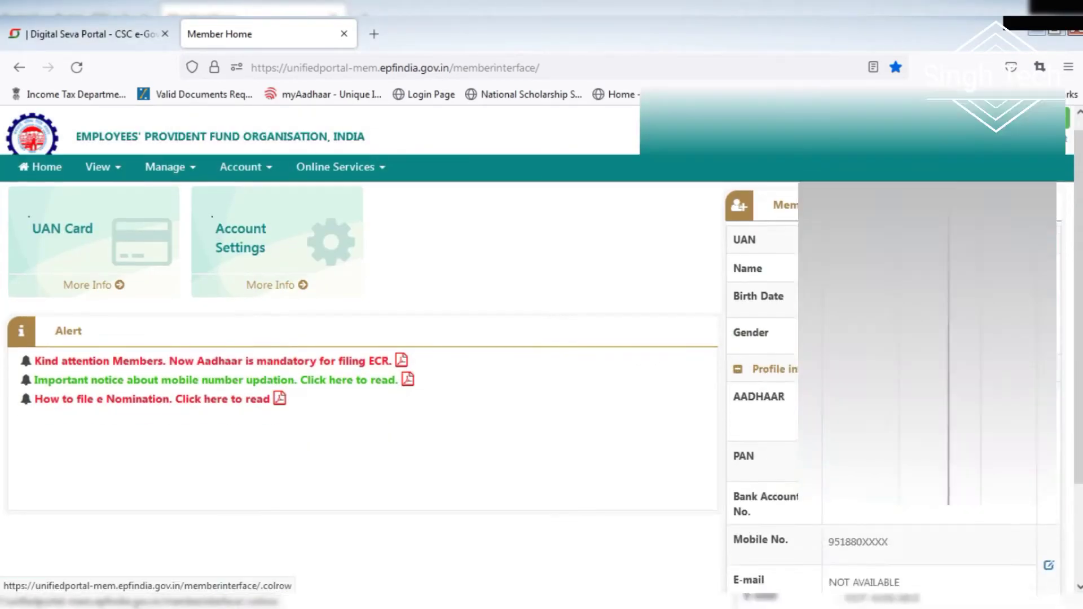
scroll(764, 387, "down", 2)
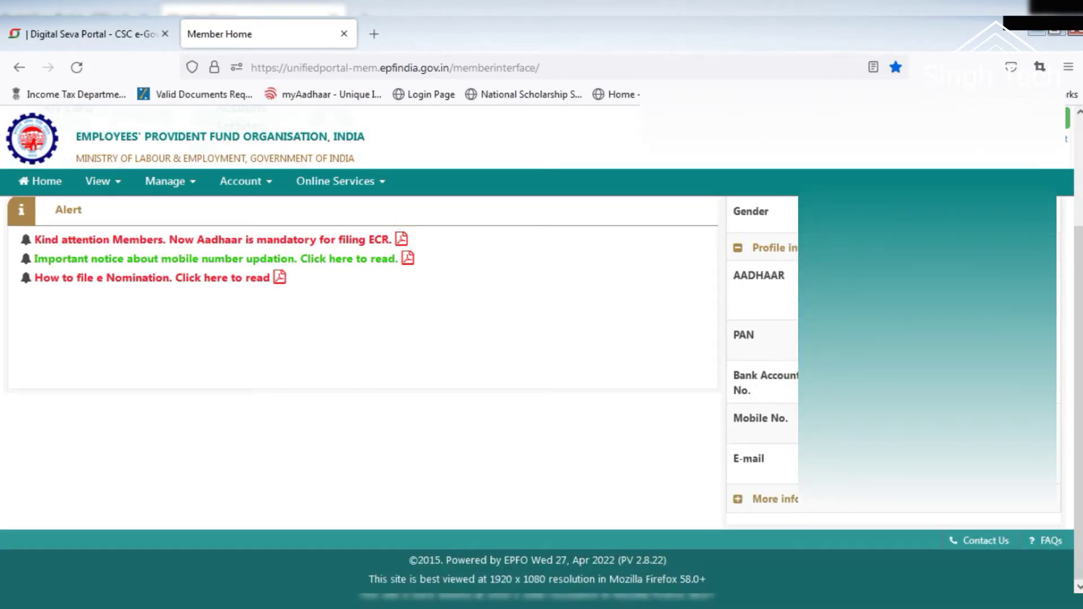
scroll(653, 377, "up", 2)
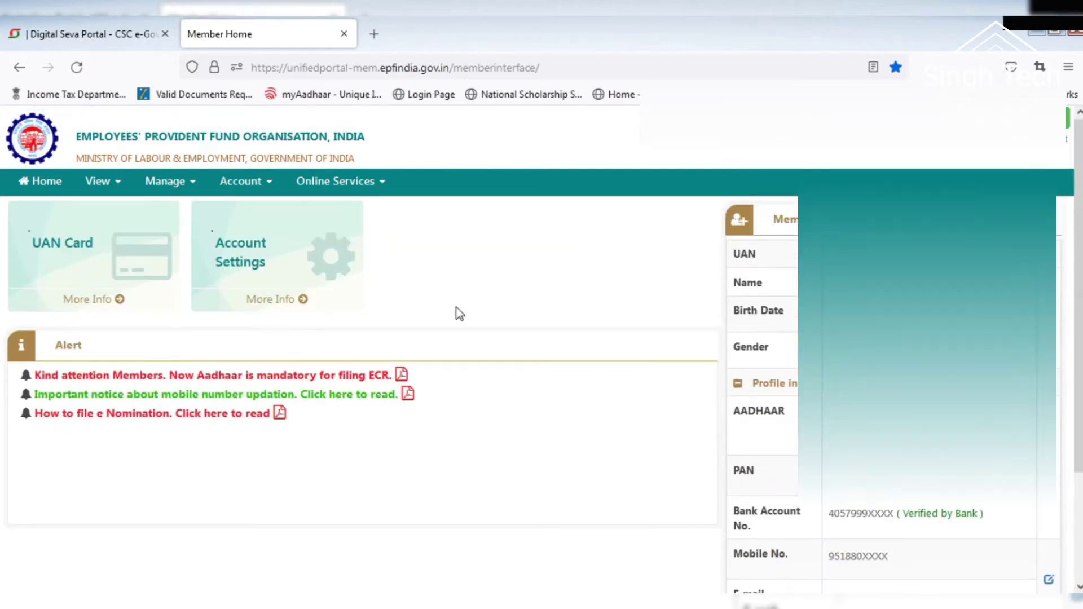
- Open the member's Service History page, requesting it again to load the employment records
left_click(110, 186)
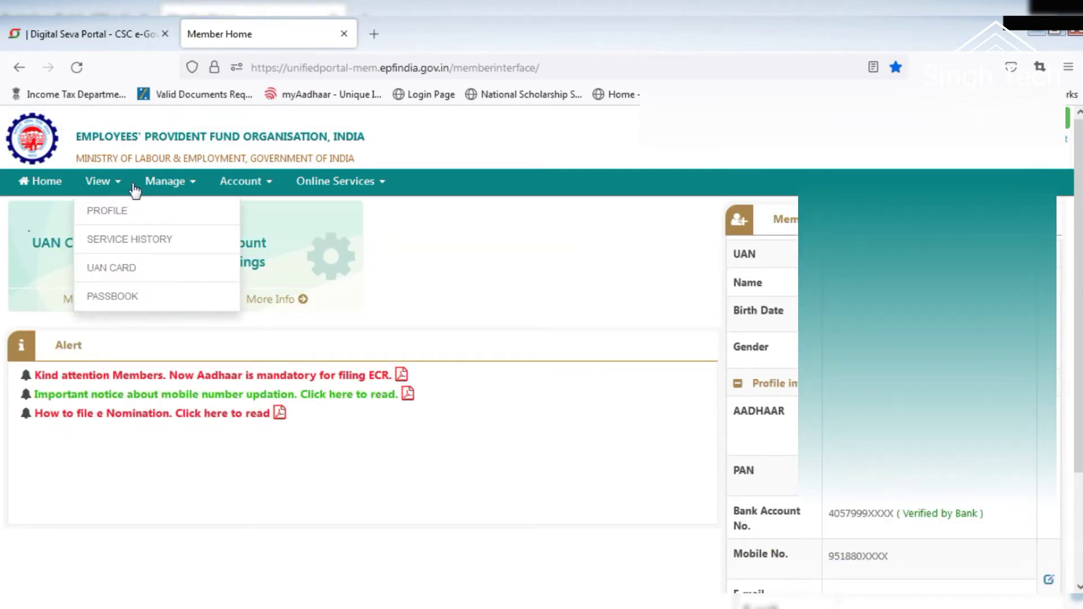
left_click(129, 240)
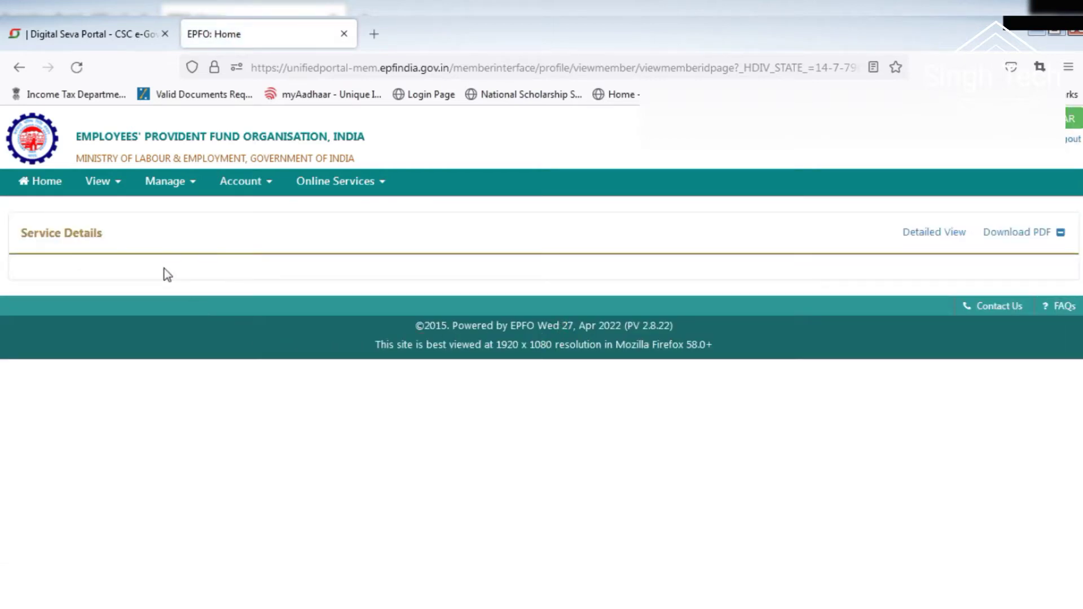
left_click(114, 188)
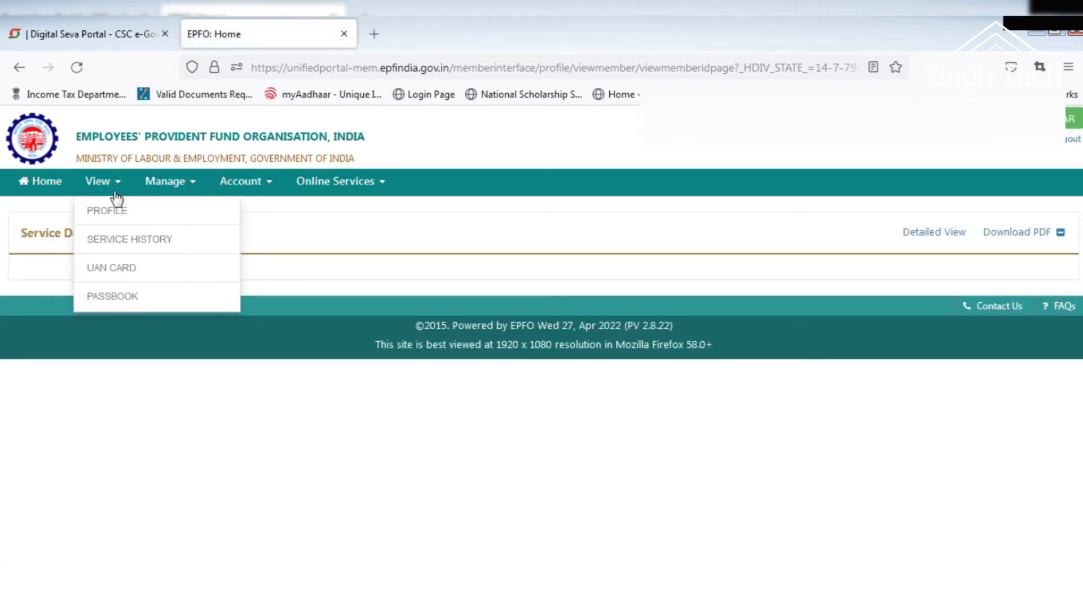
left_click(138, 234)
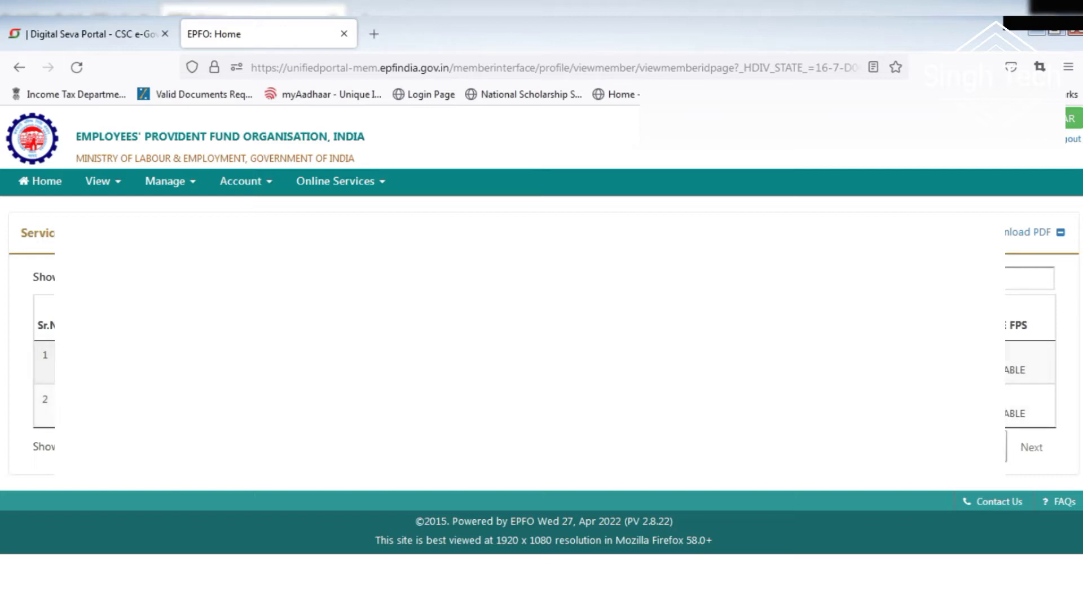
- Open Track Claim Status, examine the online and transfer claim sections, and load the claim status page again
left_click(170, 186)
left_click(350, 185)
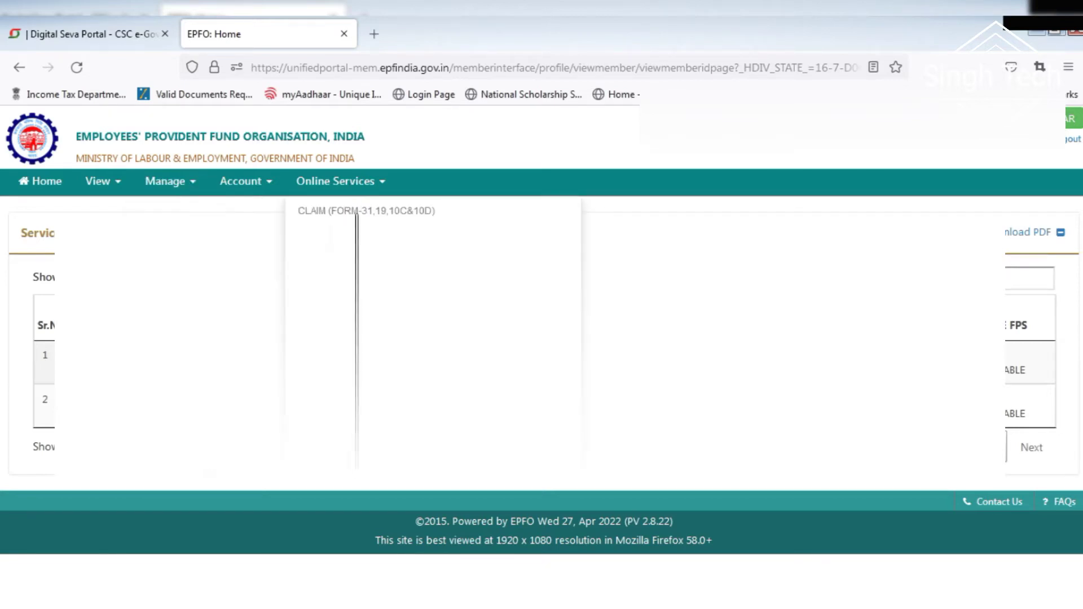
left_click(344, 232)
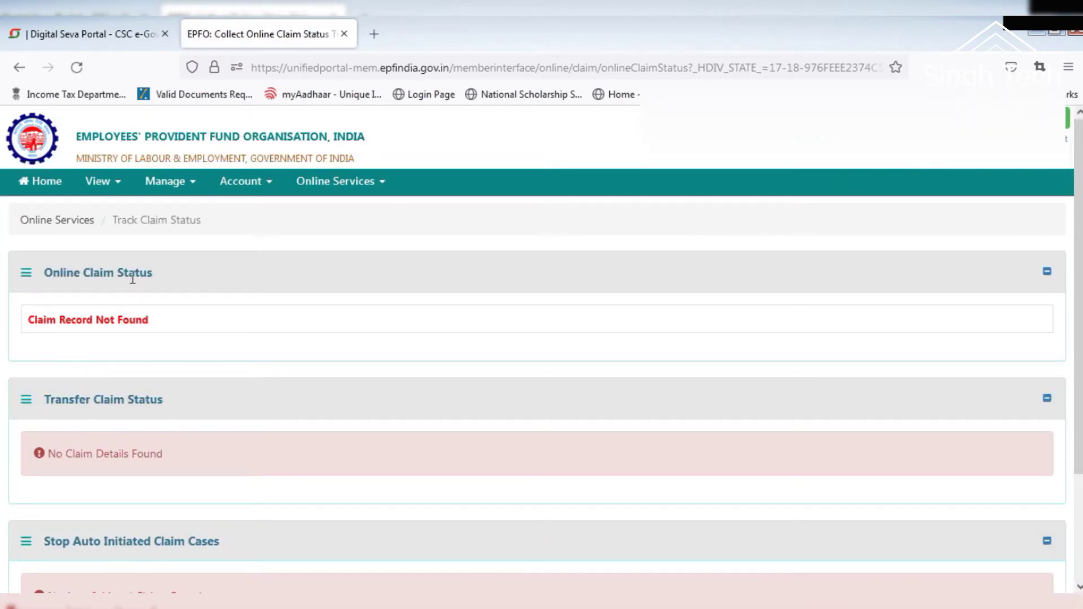
scroll(309, 333, "down", 3)
scroll(311, 344, "up", 3)
left_click(345, 187)
left_click(373, 268)
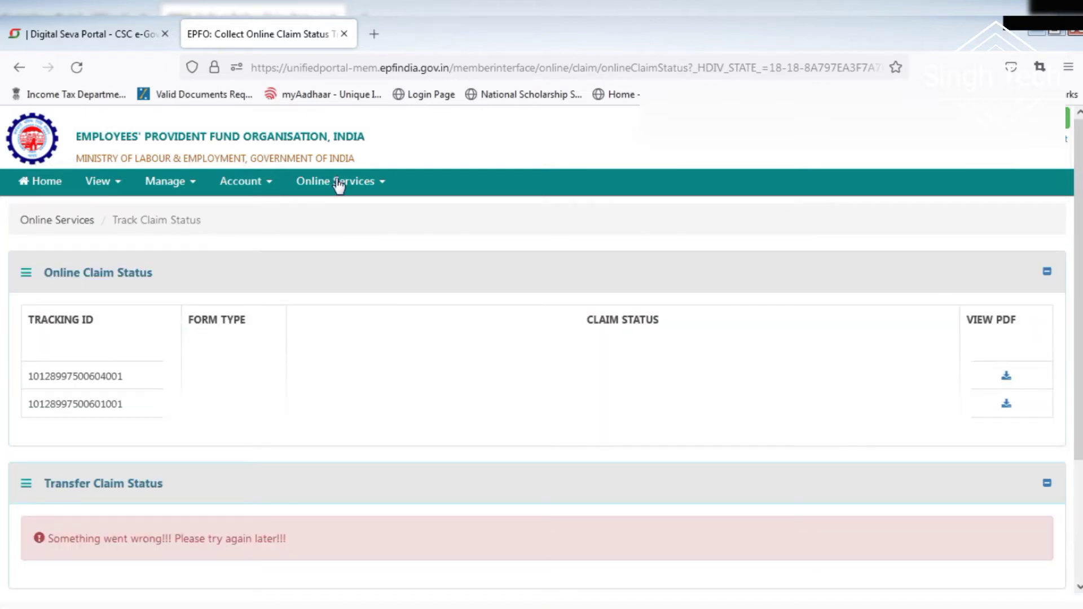
- Open the One Member - One EPF Account transfer request form and review the personal information and present account details
left_click(338, 183)
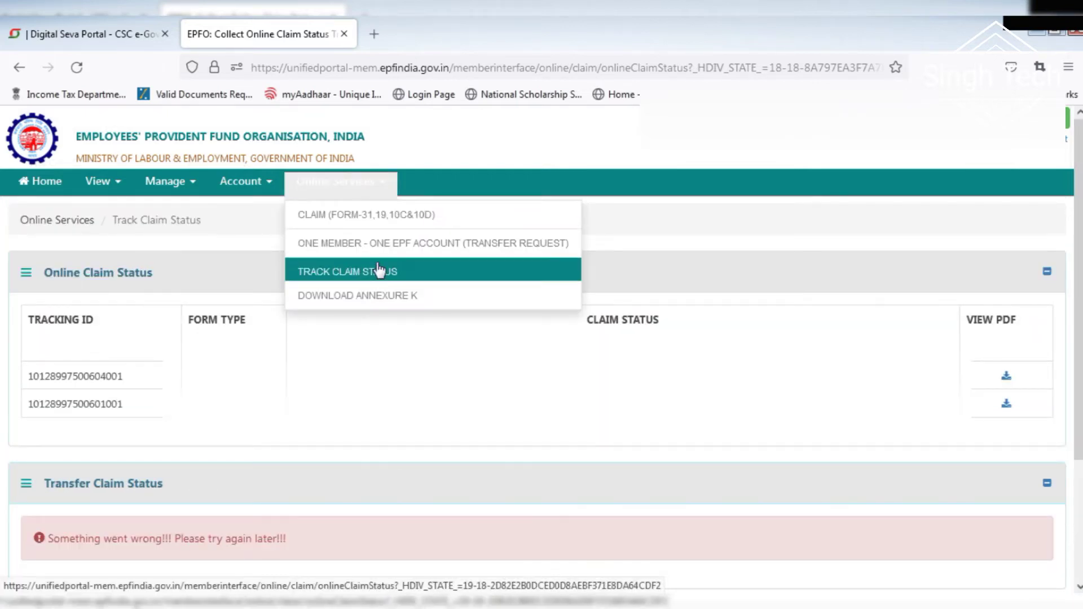
left_click(389, 243)
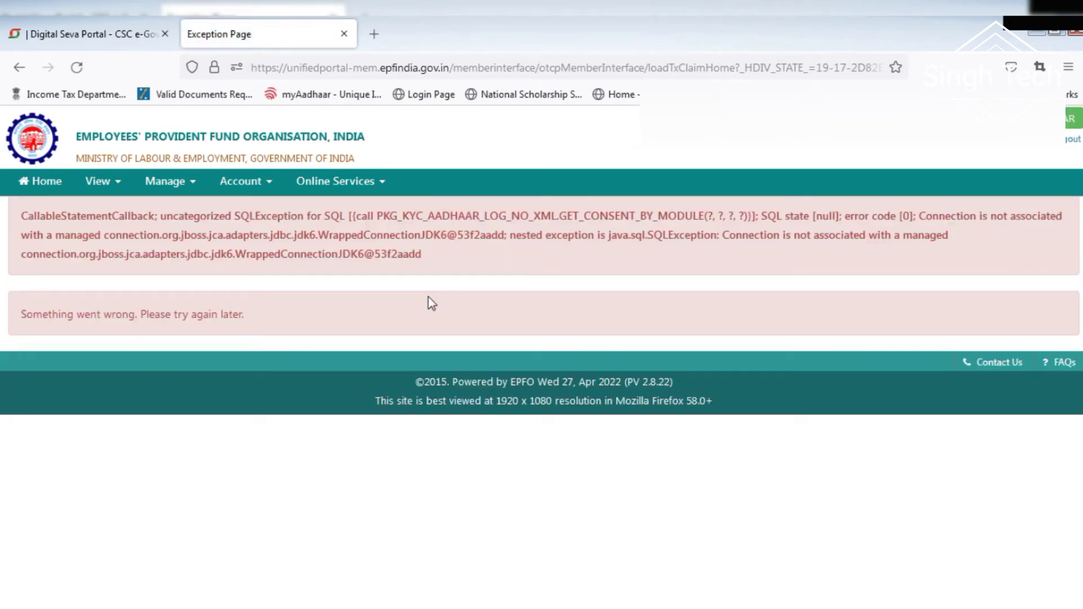
left_click(321, 192)
left_click(341, 240)
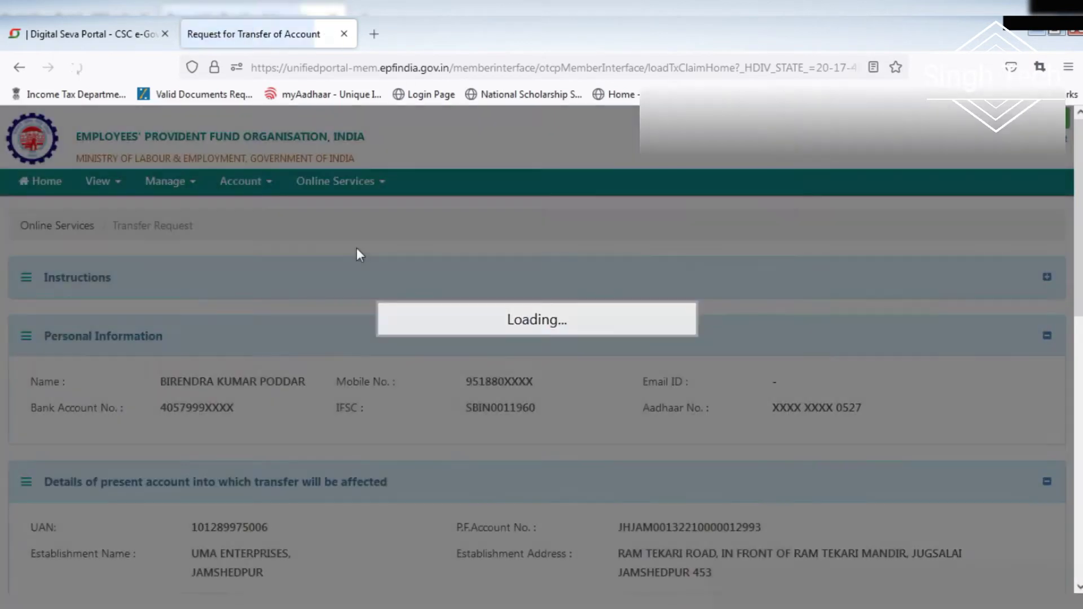
scroll(372, 266, "down", 5)
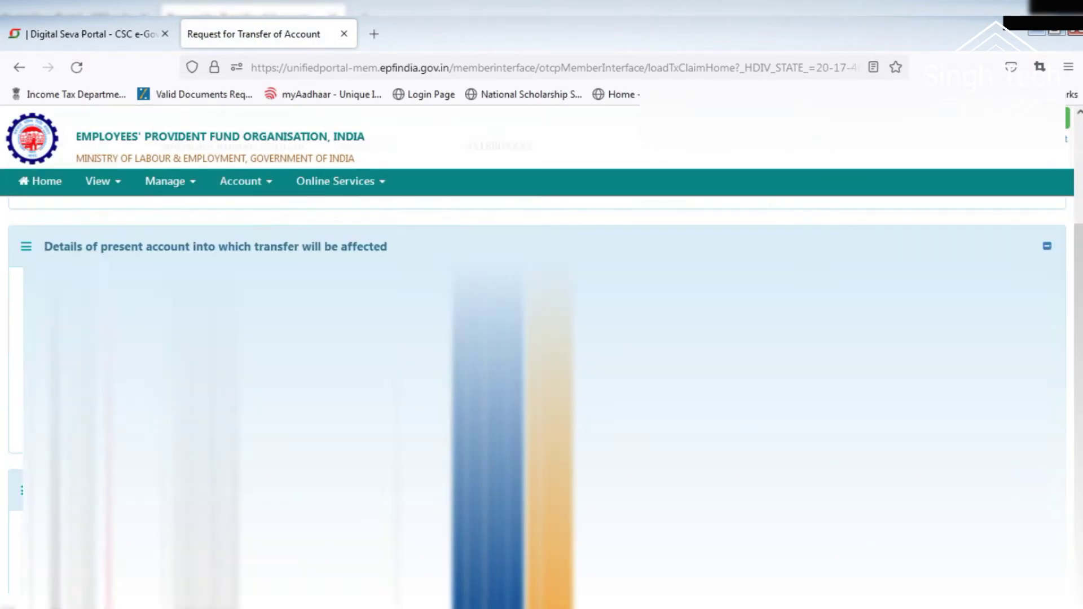
scroll(541, 395, "down", 3)
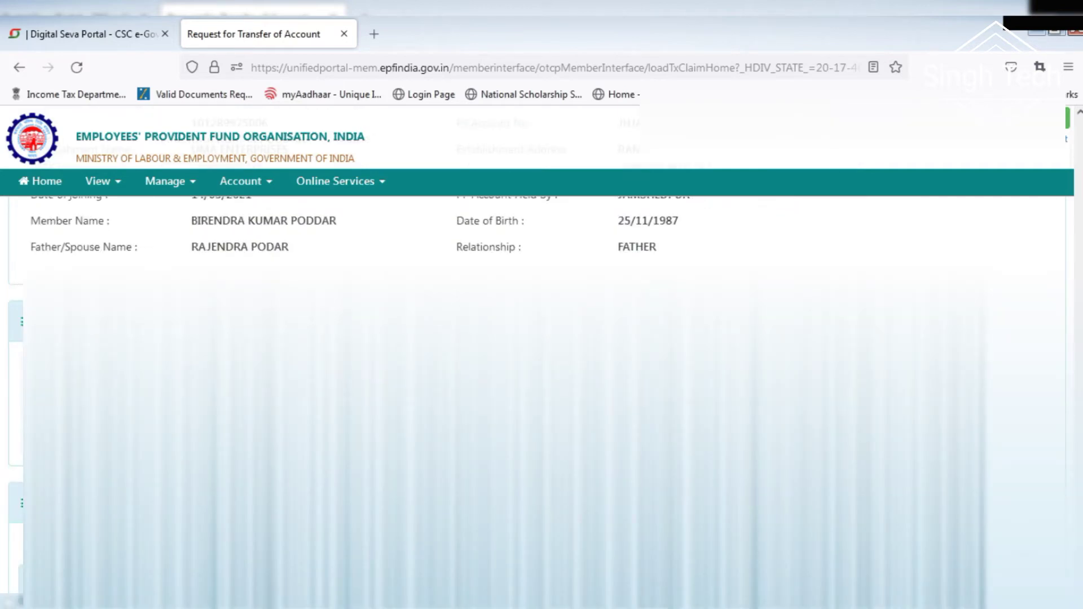
scroll(542, 394, "up", 10)
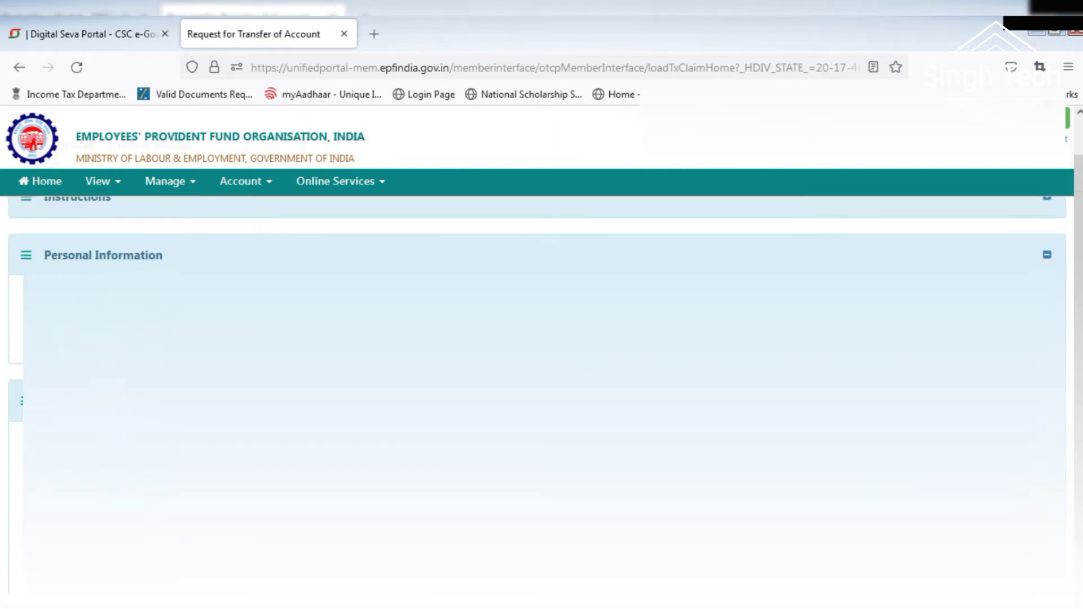
scroll(542, 395, "up", 3)
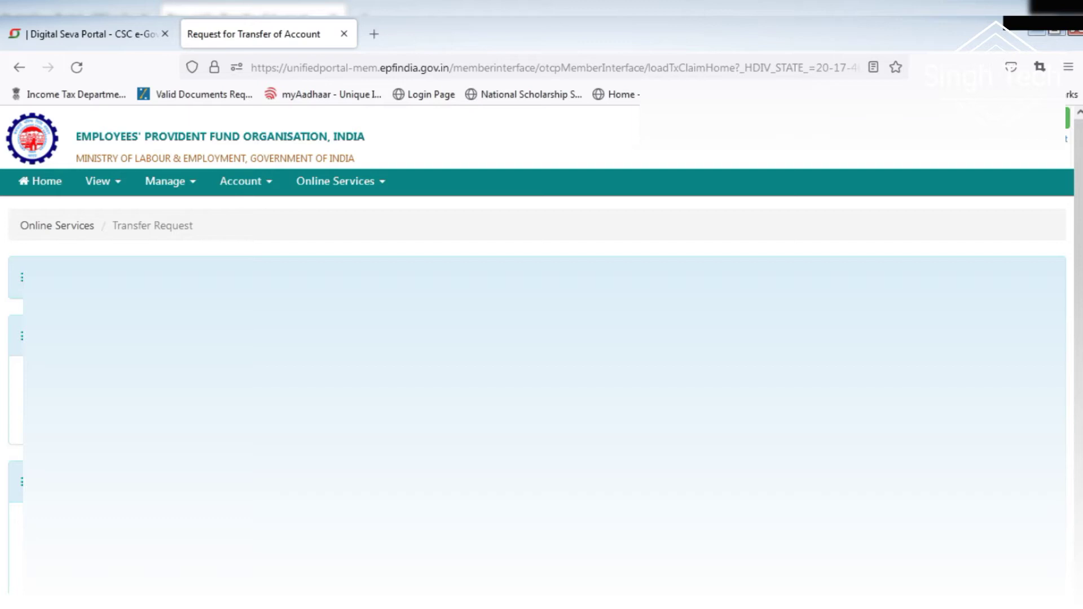
- In Step 1, choose attestation through Present Employer, get the previous account's details and dismiss the resulting message
scroll(541, 395, "down", 2)
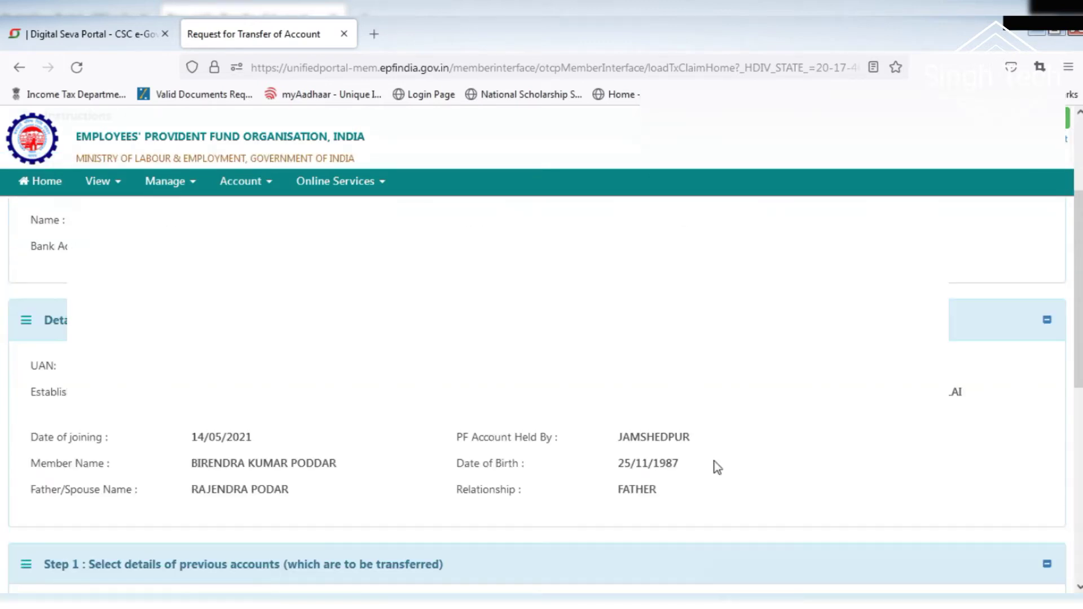
scroll(991, 580, "down", 2)
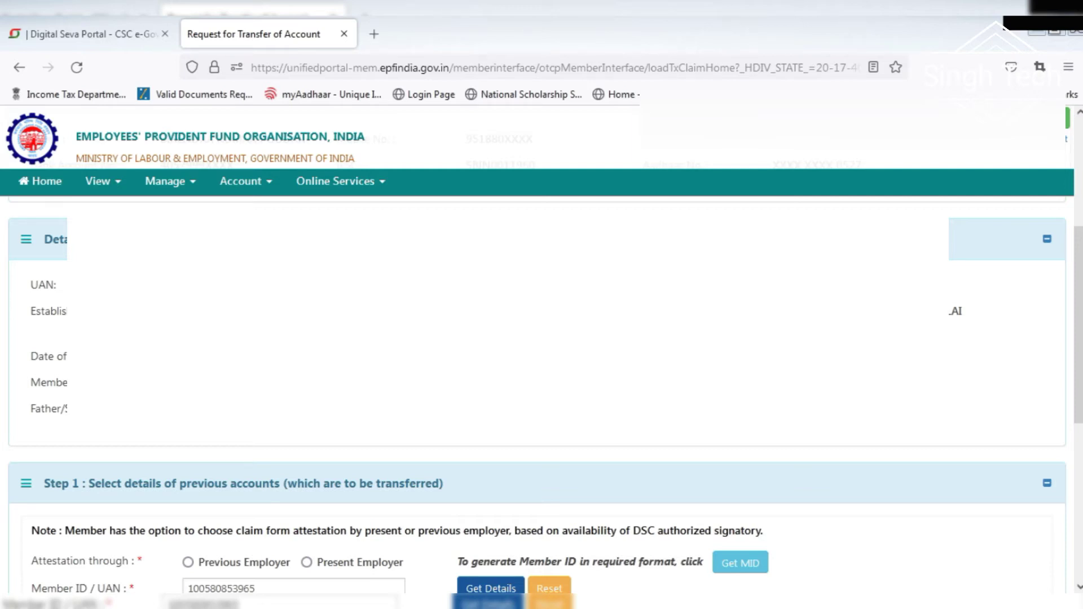
scroll(322, 424, "down", 3)
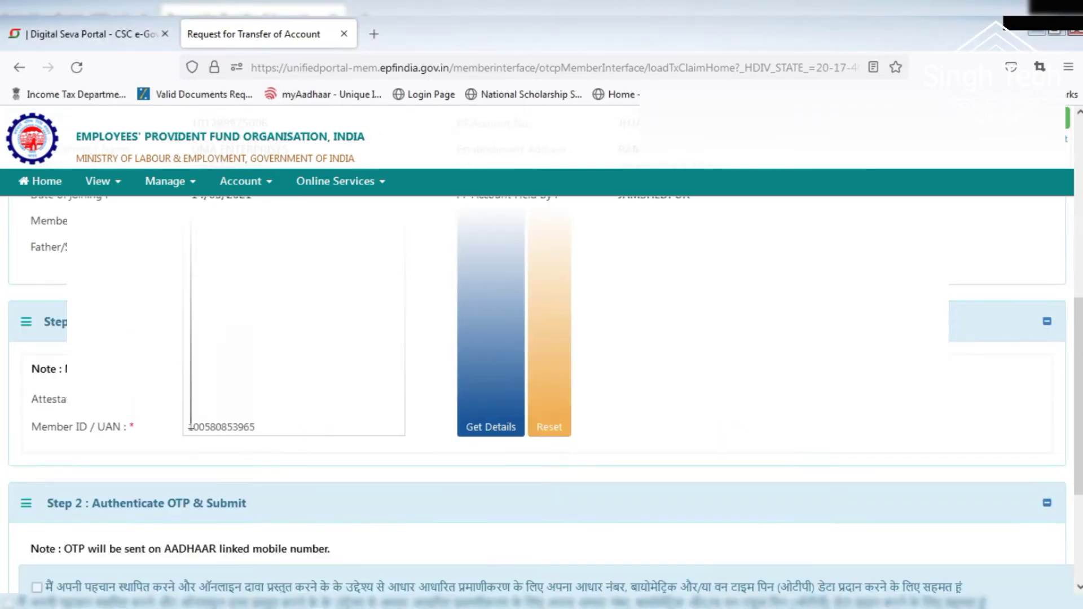
left_click(187, 402)
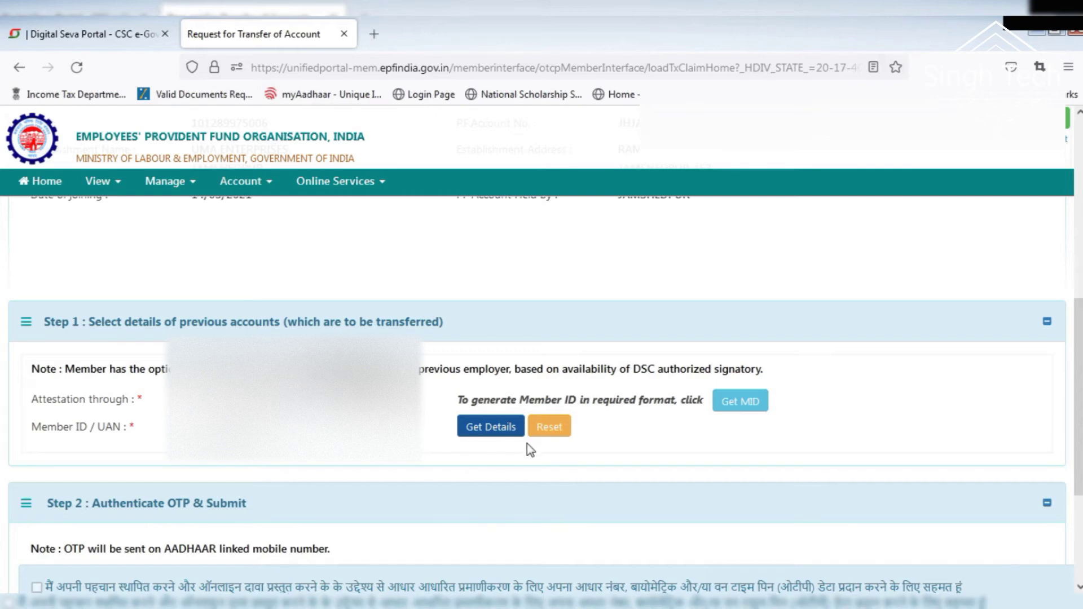
scroll(506, 484, "down", 2)
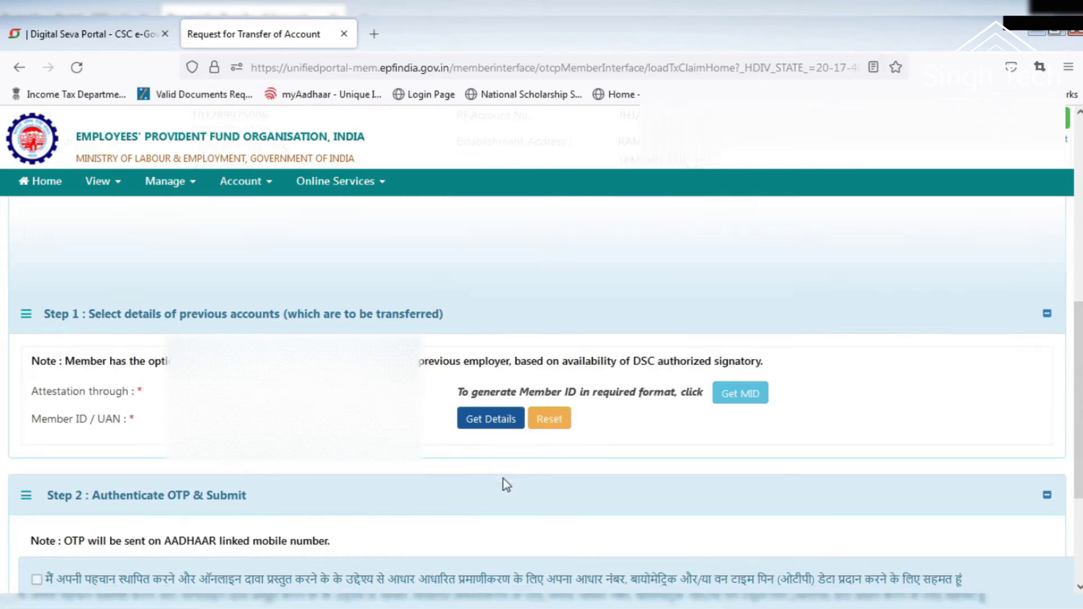
left_click(502, 346)
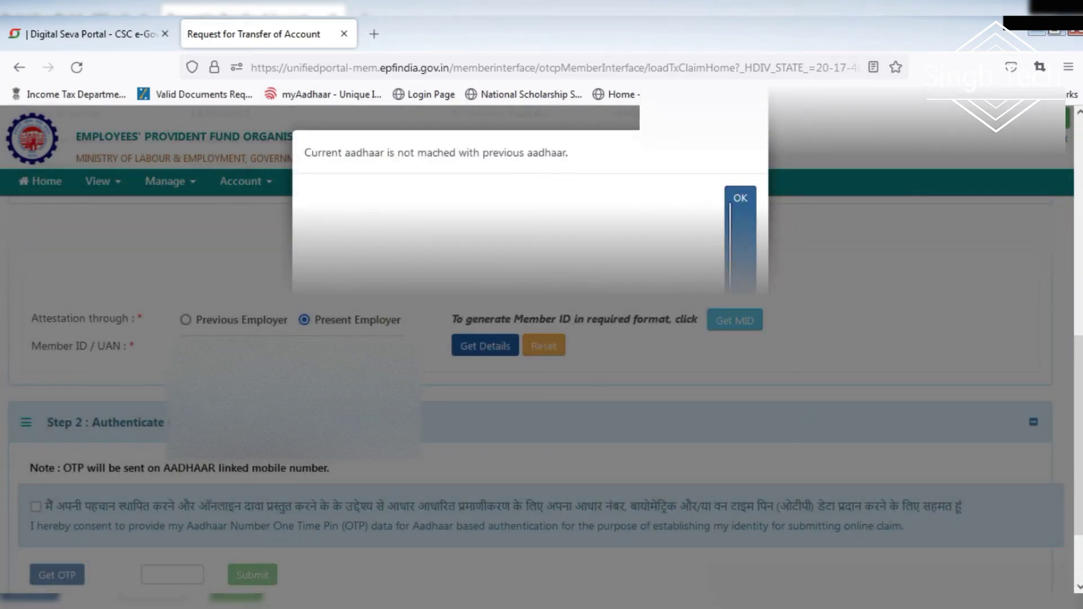
left_click(740, 198)
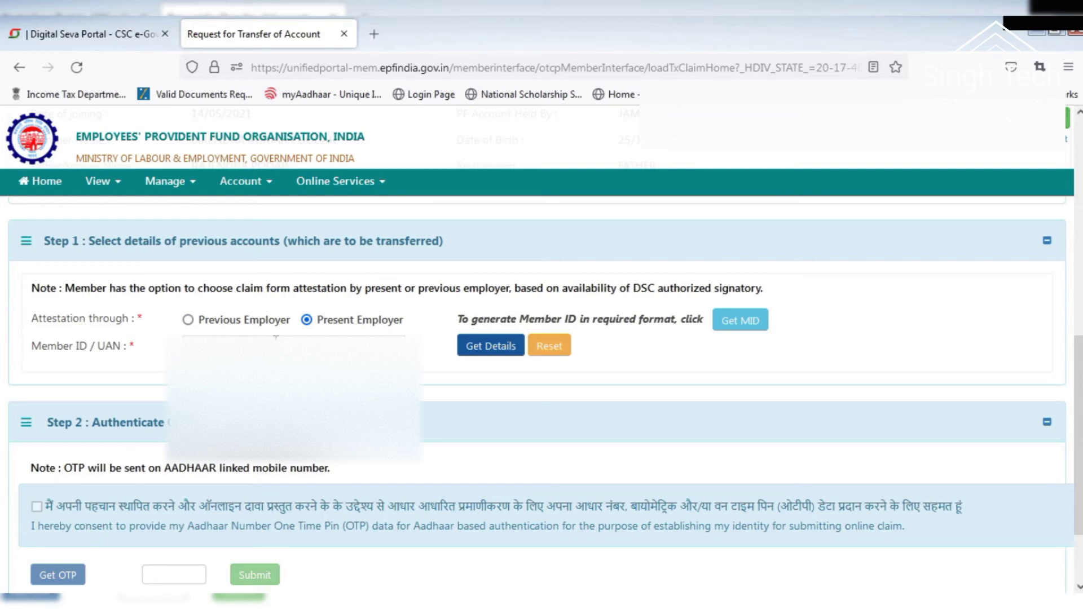
- Get the previous account's details using the member's UAN and select the SB Civil Structural Engineering establishment's record for transfer
left_click(243, 347)
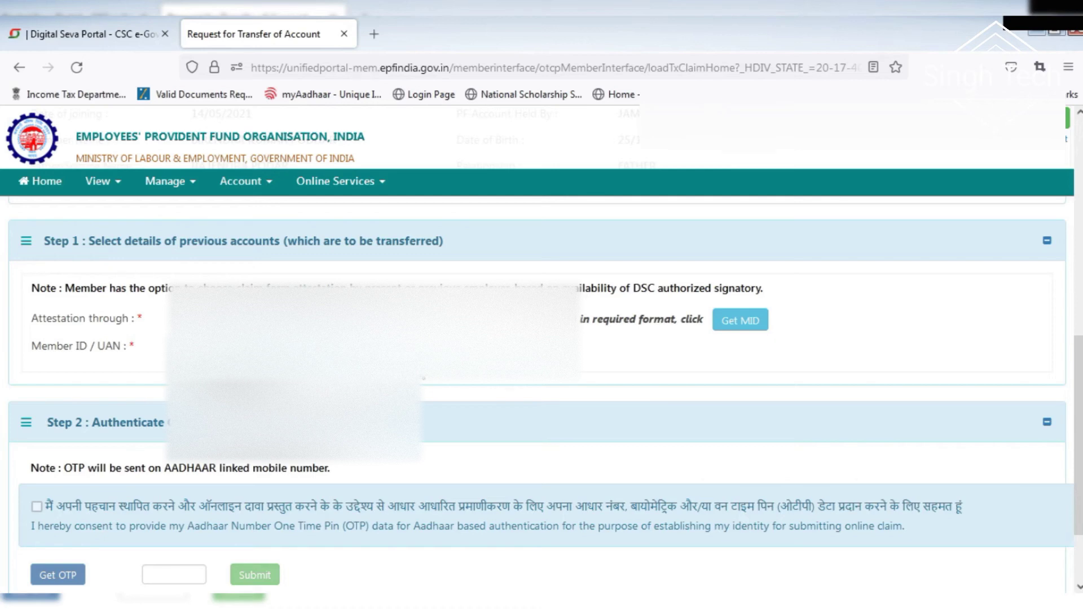
left_click(508, 350)
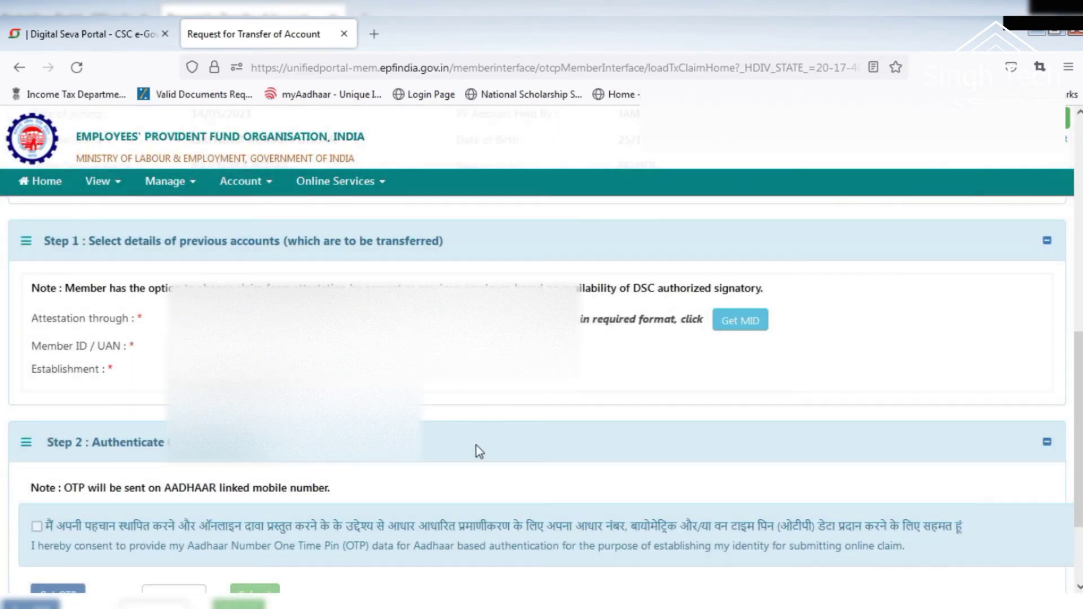
left_click(446, 369)
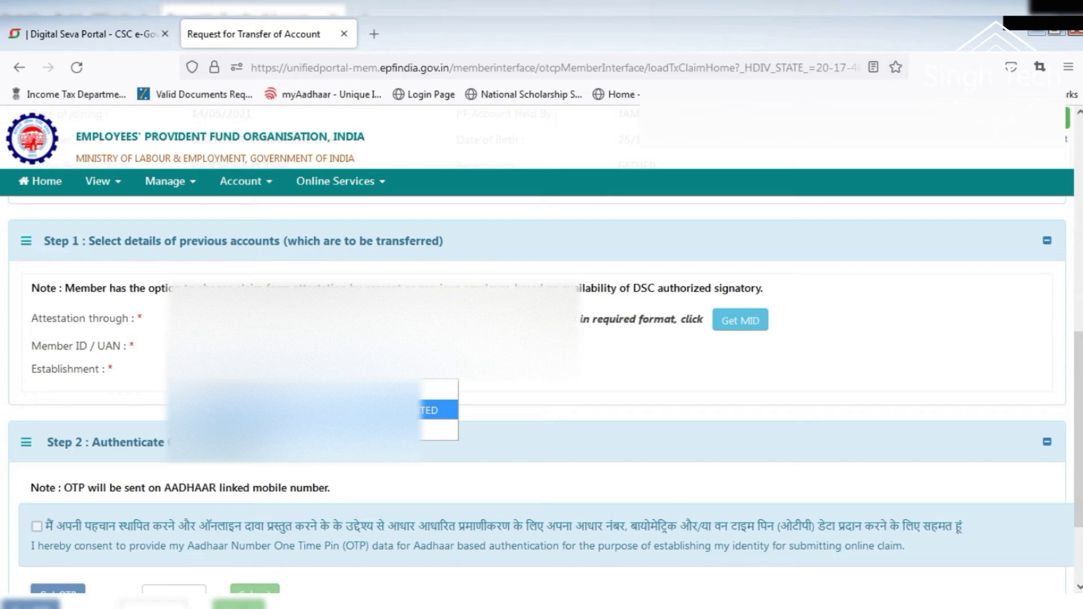
left_click(439, 411)
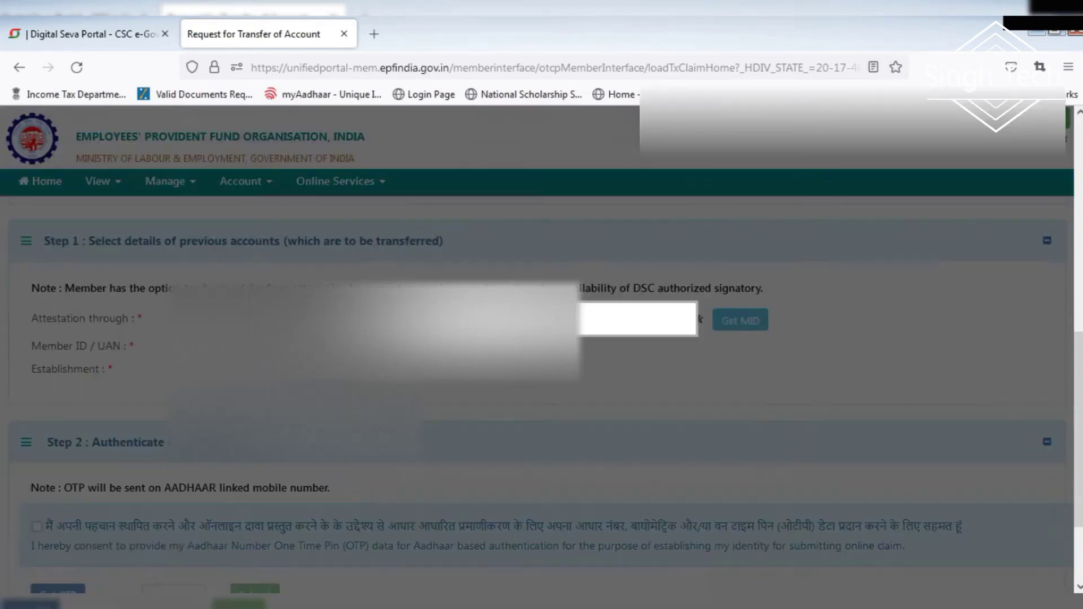
scroll(422, 416, "down", 2)
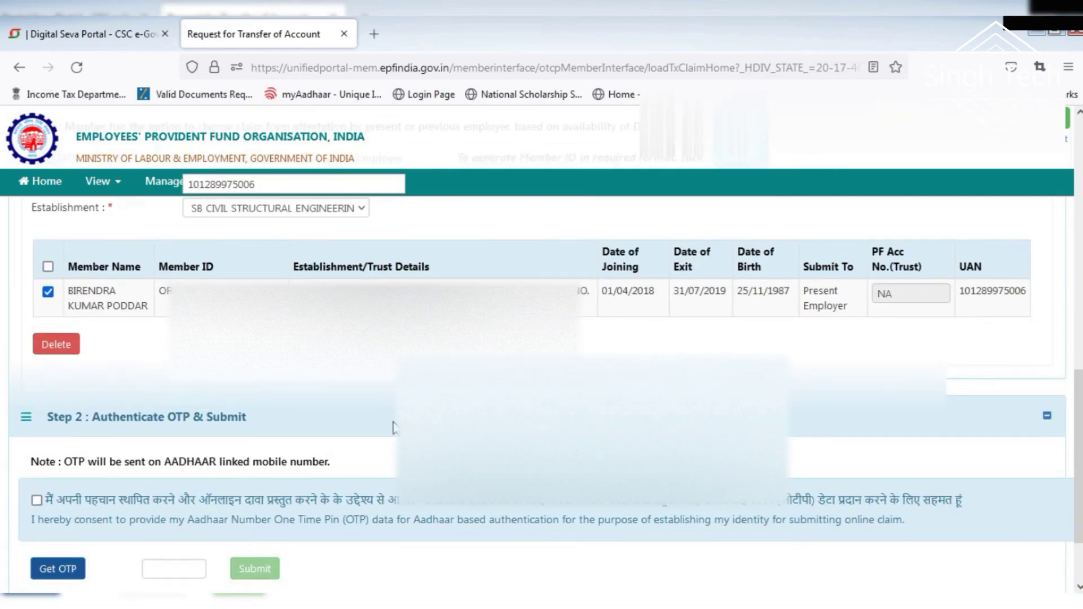
- In Step 2, consent to Aadhaar-based authentication, request the OTP and dismiss the resulting message
scroll(290, 422, "down", 3)
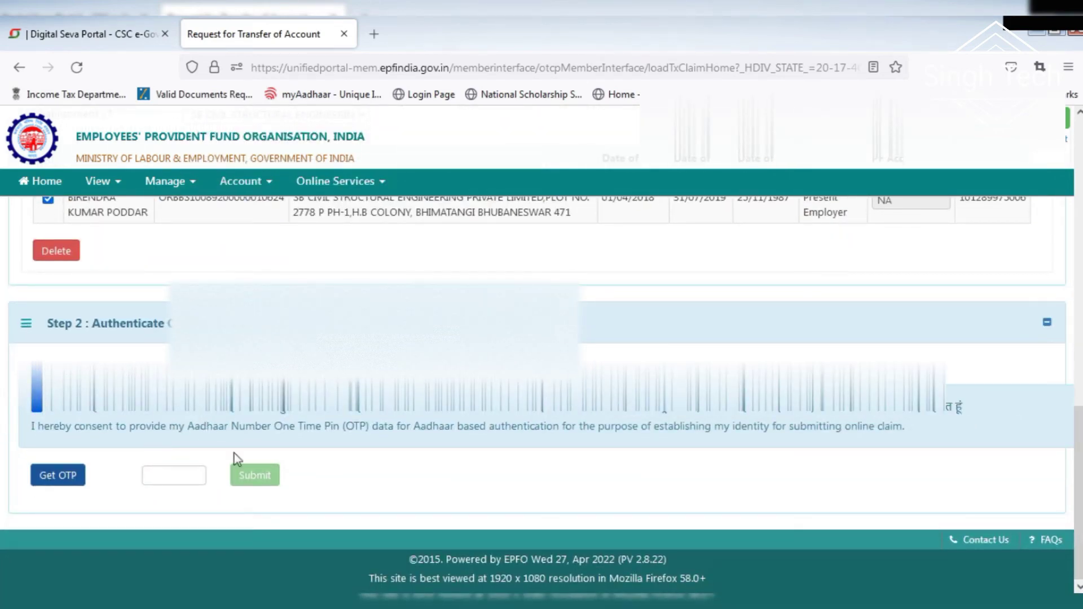
left_click(63, 478)
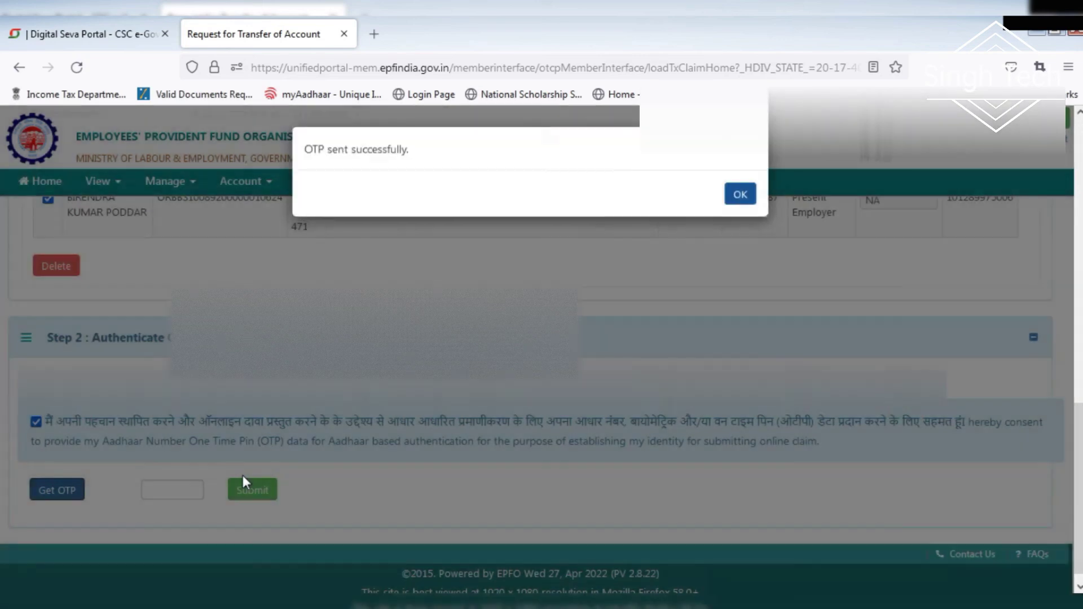
left_click(739, 198)
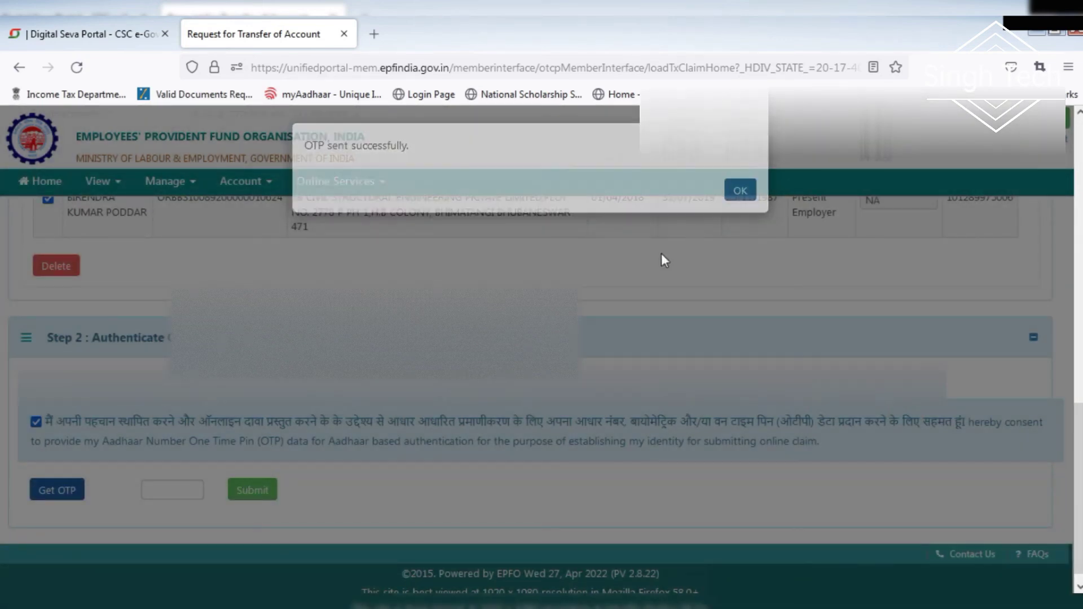
- Enter the OTP received on the Aadhaar-linked mobile number and submit the transfer claim
left_click(174, 475)
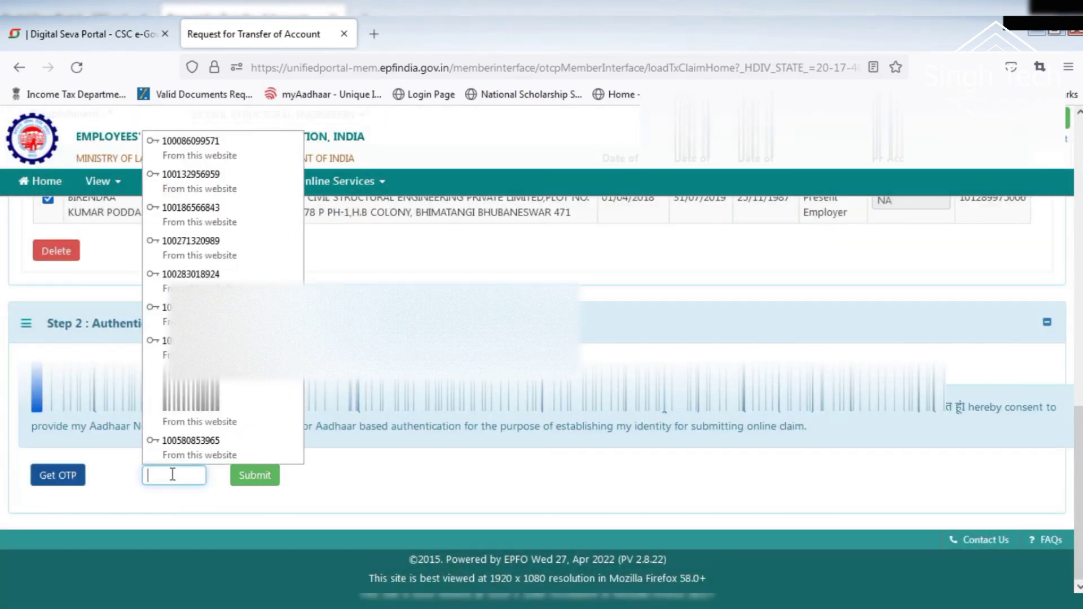
left_click(176, 474)
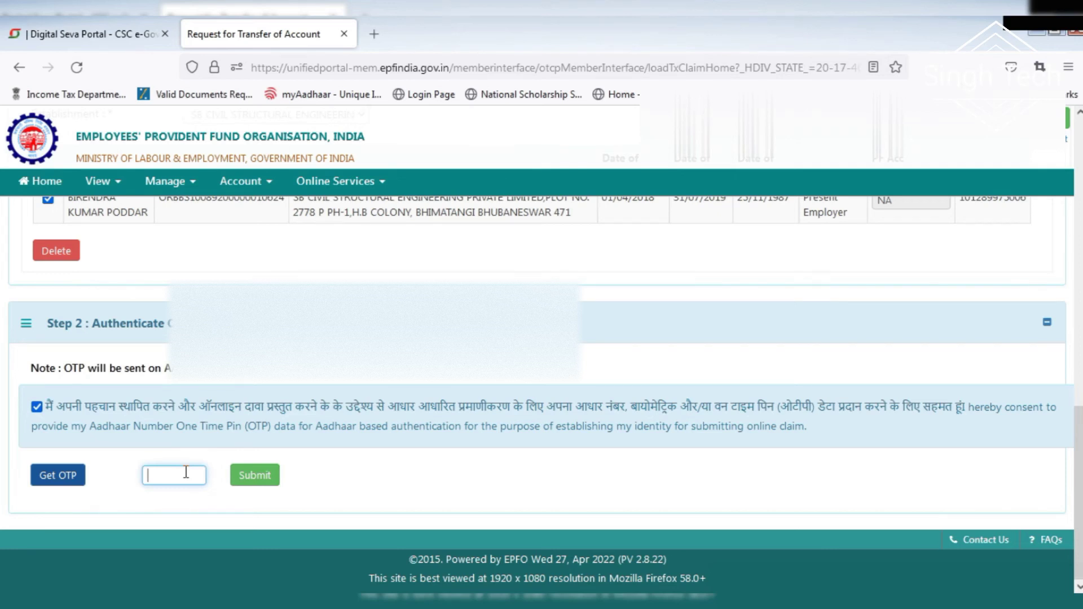
type("••")
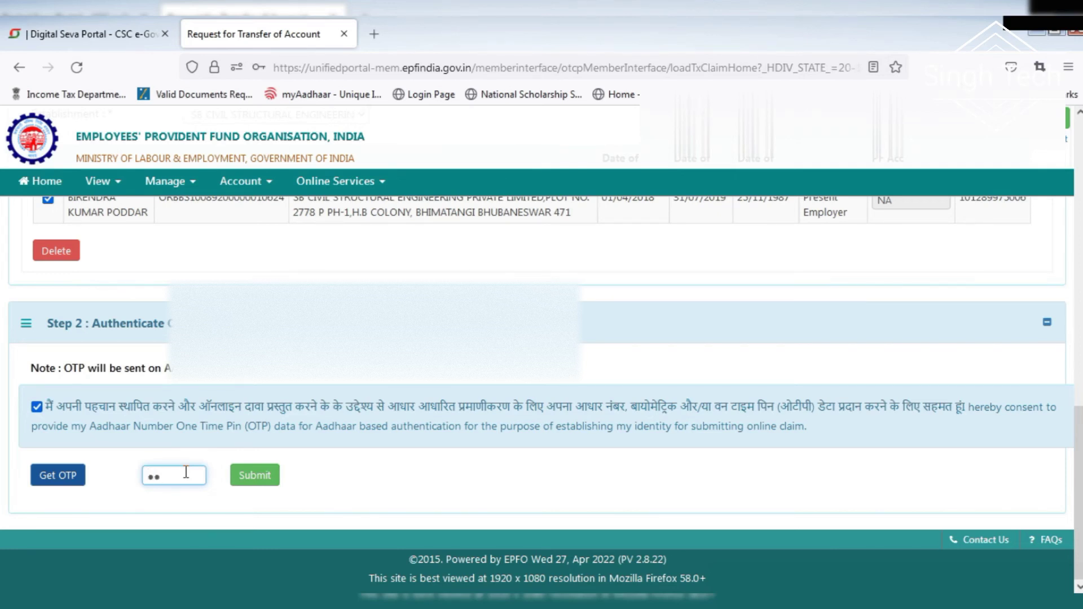
type("••••")
left_click(264, 478)
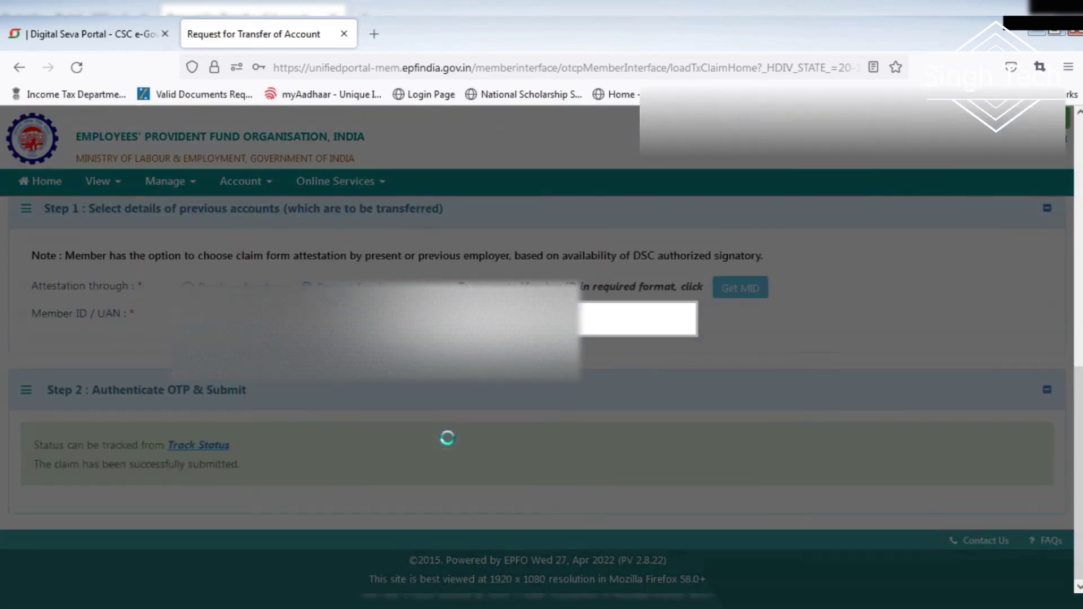
- Open the printable Form 13 of the submitted claim, print it and close its window
scroll(460, 443, "down", 4)
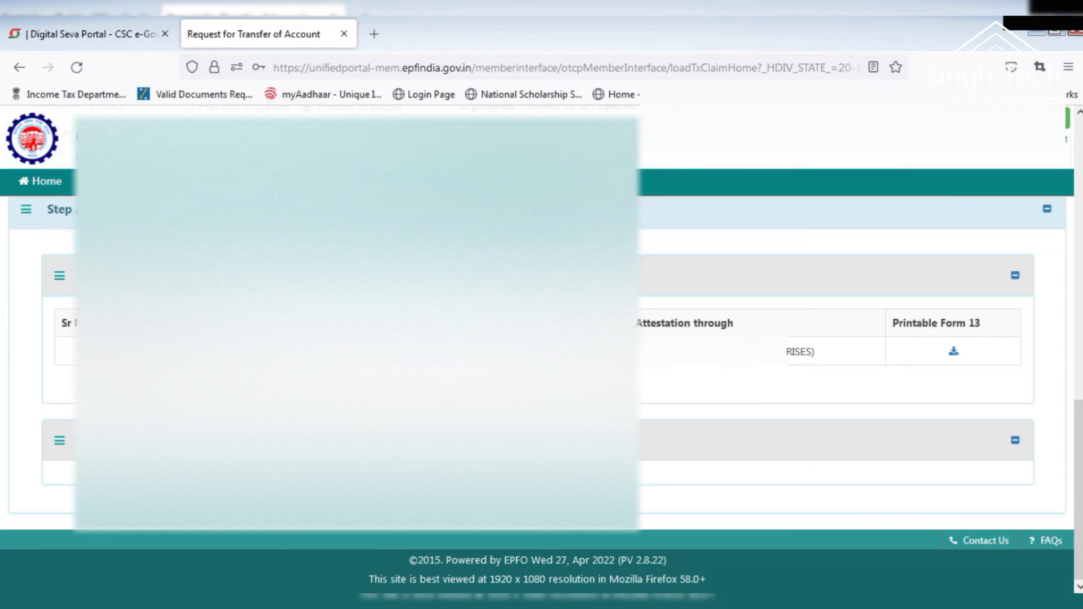
left_click(954, 351)
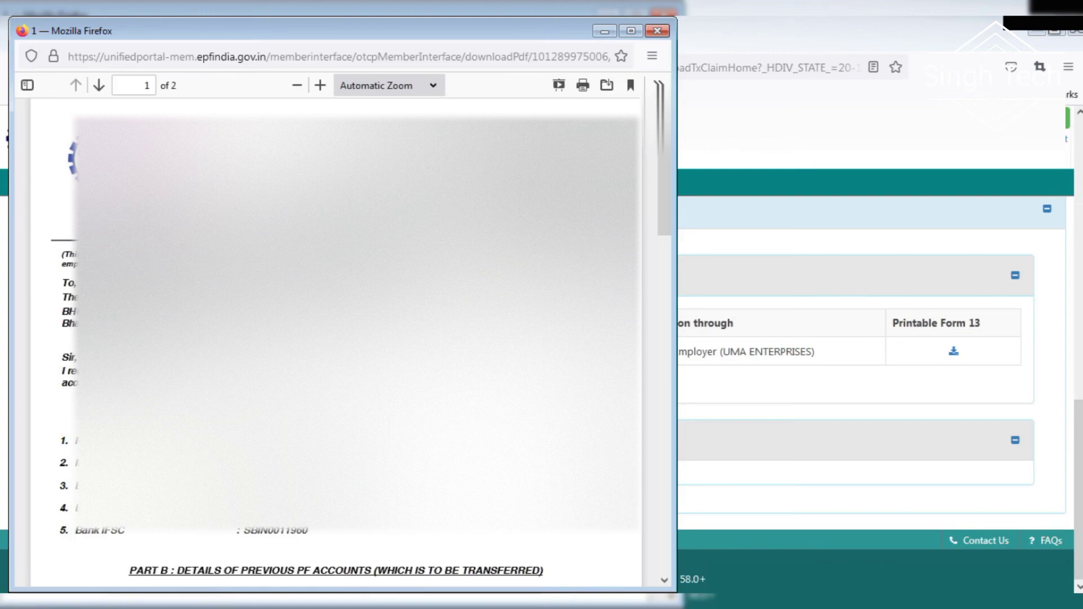
scroll(336, 339, "down", 5)
scroll(336, 339, "up", 5)
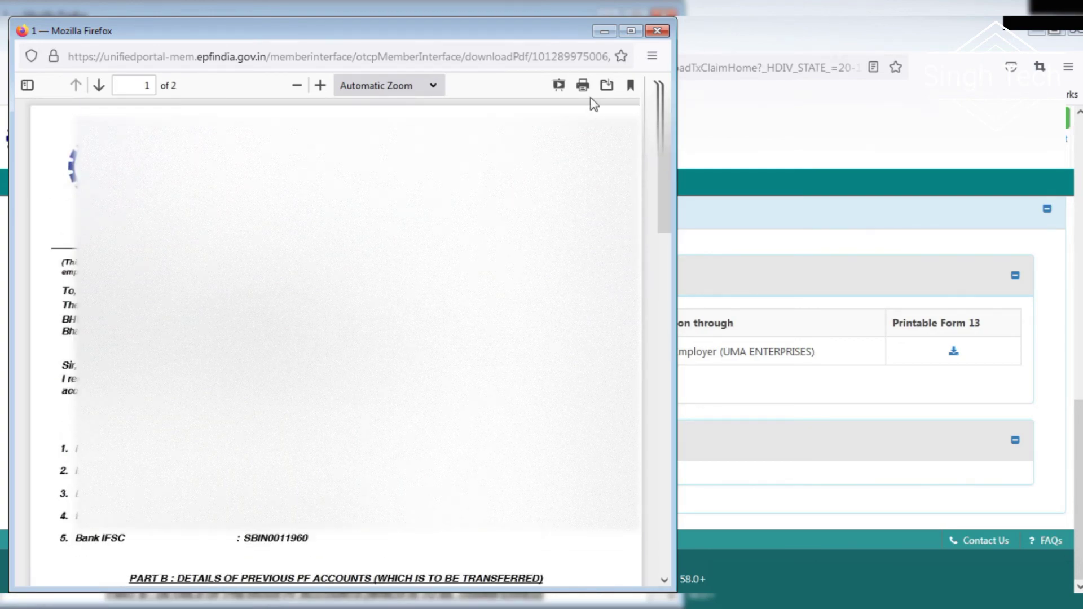
left_click(583, 86)
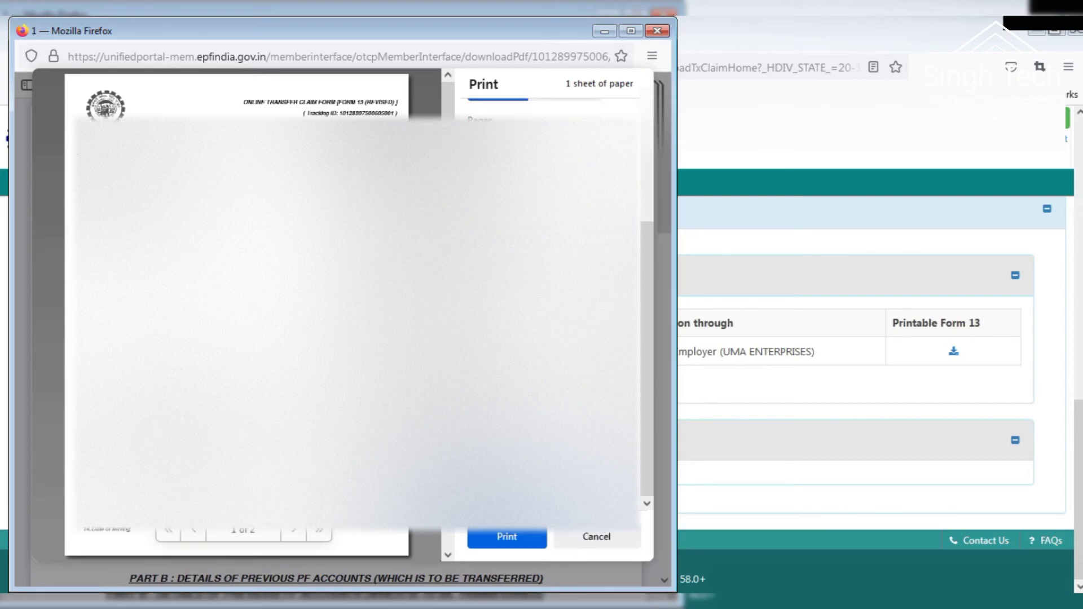
scroll(237, 316, "down", 5)
left_click(508, 539)
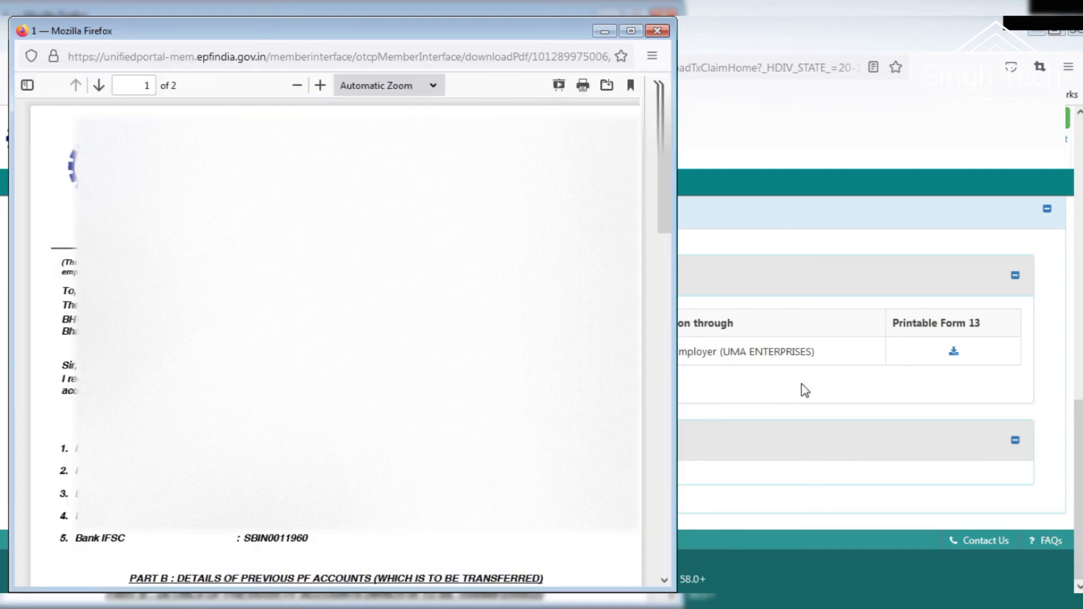
left_click(658, 31)
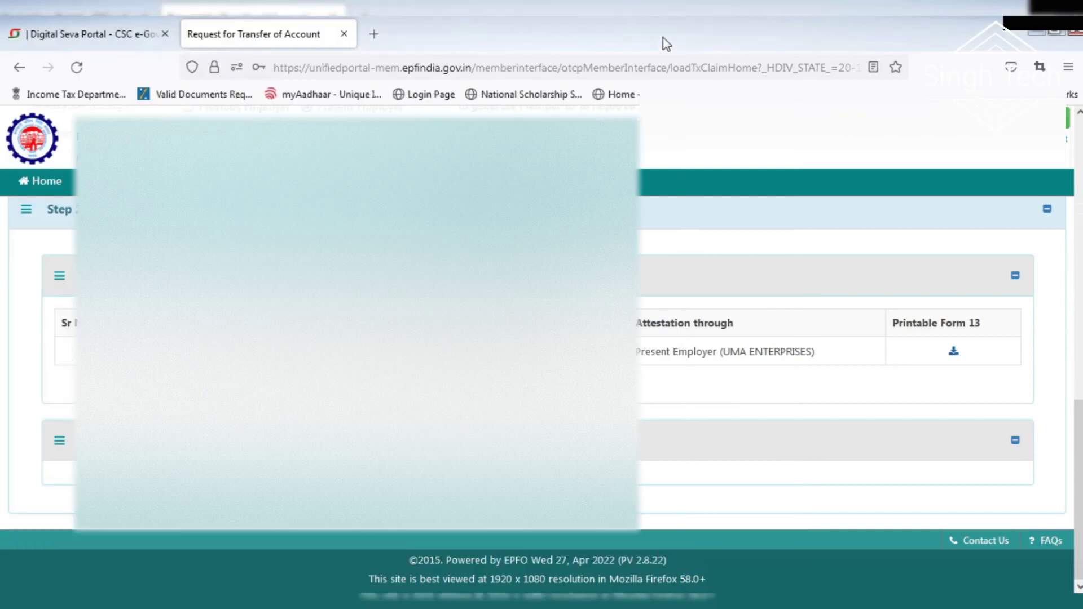
- Reopen the printable Form 13, save it as a file on the Desktop and close its window
left_click(953, 354)
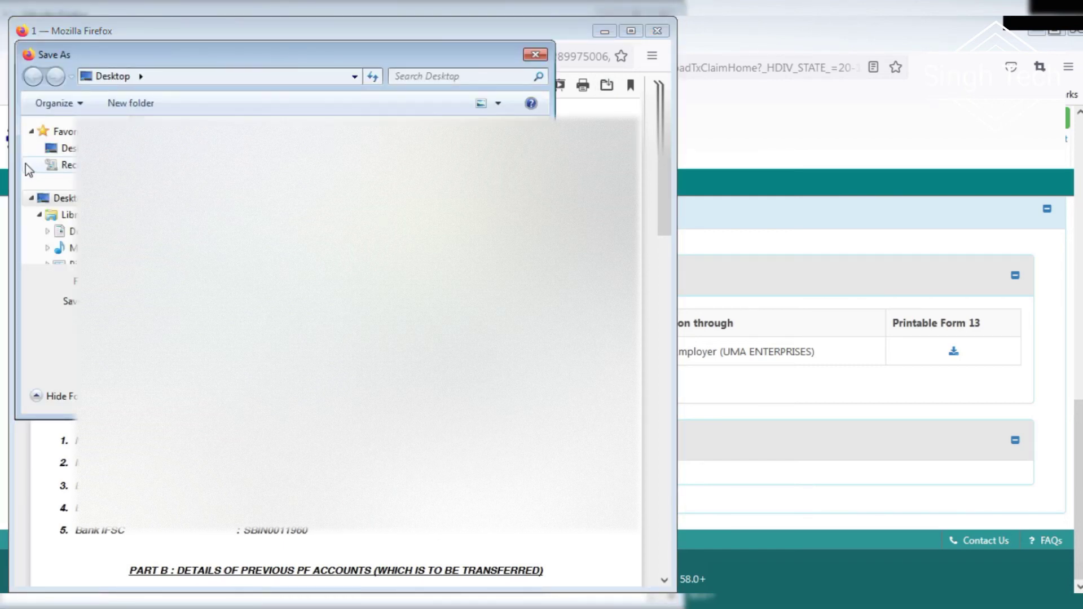
left_click(56, 148)
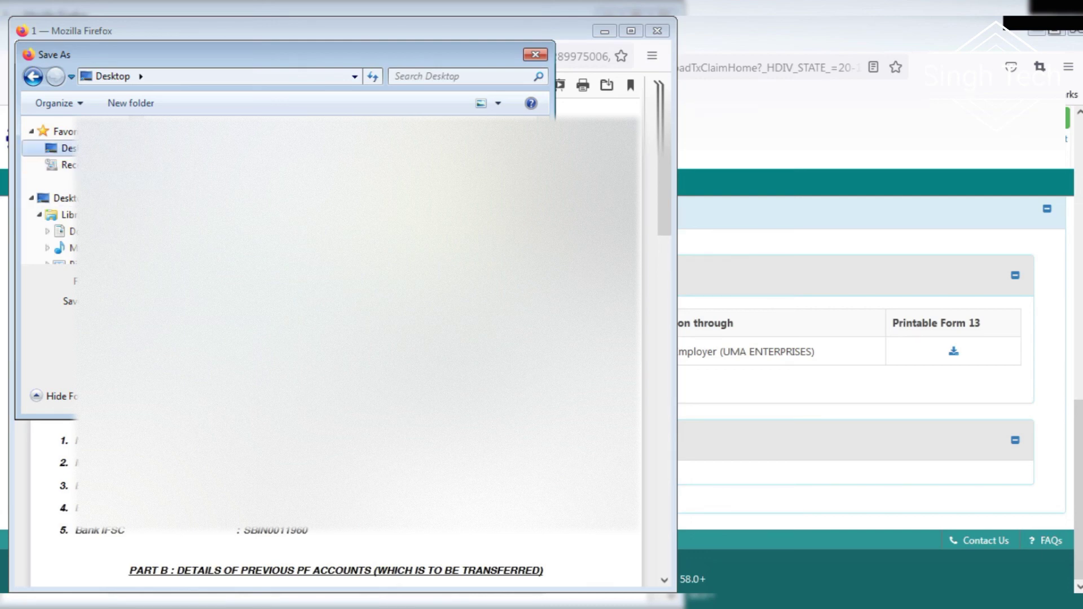
key("Return")
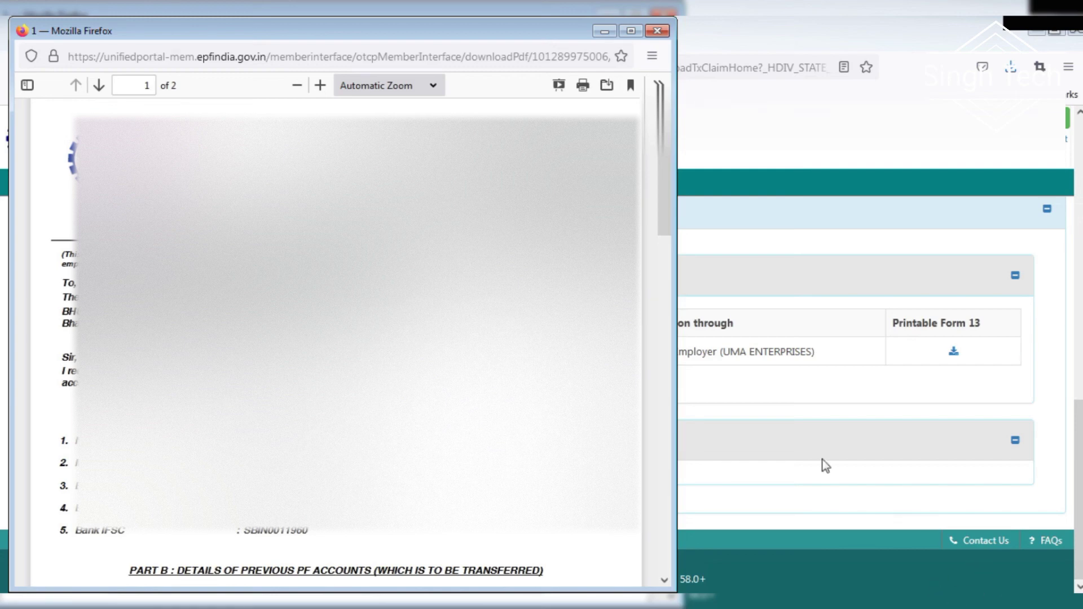
left_click(658, 31)
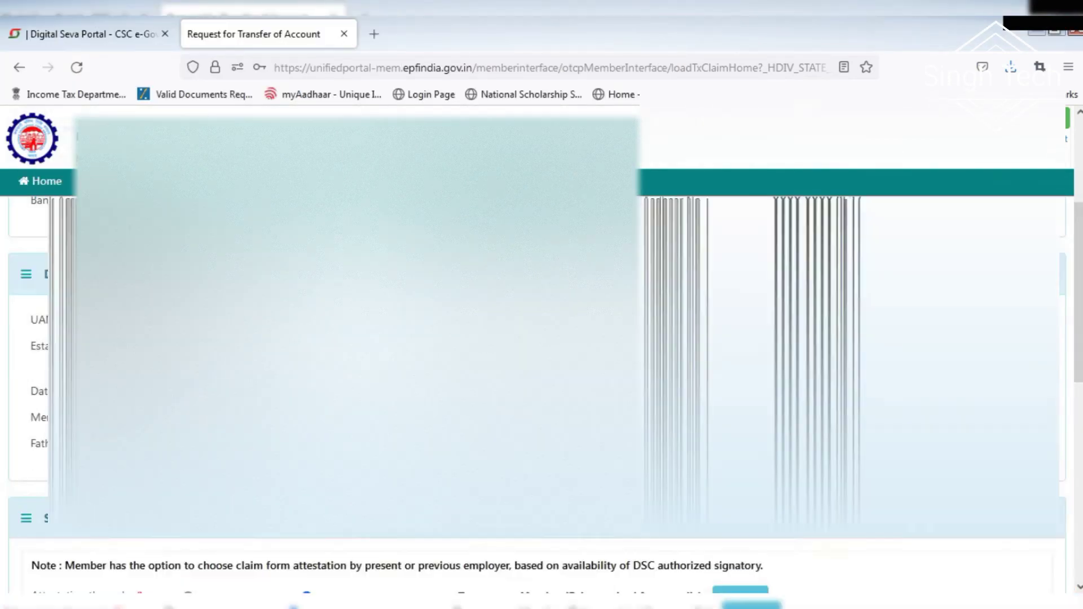
- Open the Track Claim Status page from the portal's online services to follow the submitted transfer claim
scroll(541, 367, "up", 4)
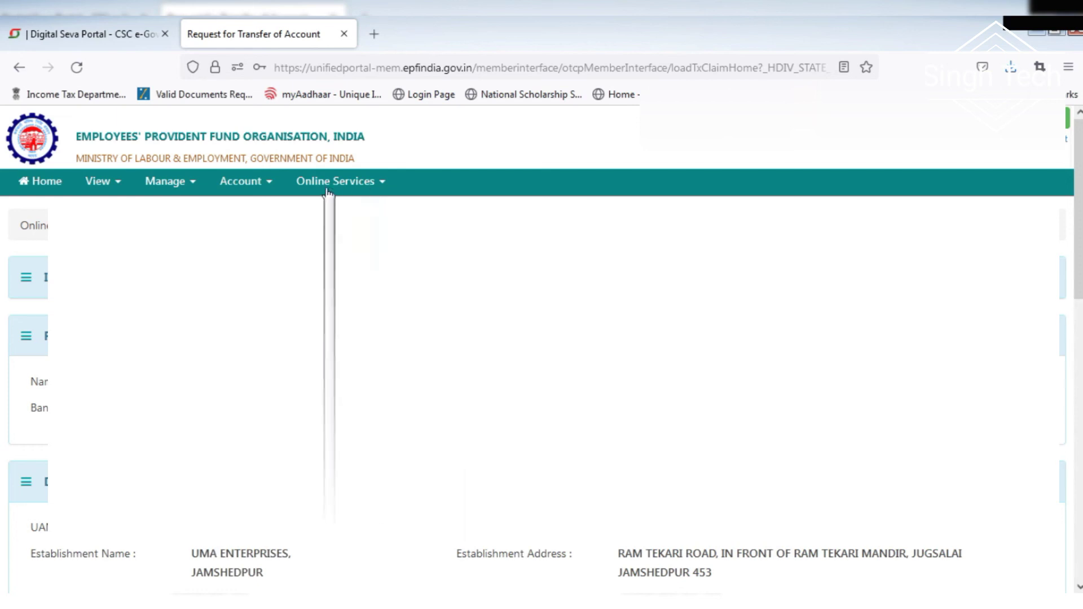
left_click(334, 182)
left_click(327, 256)
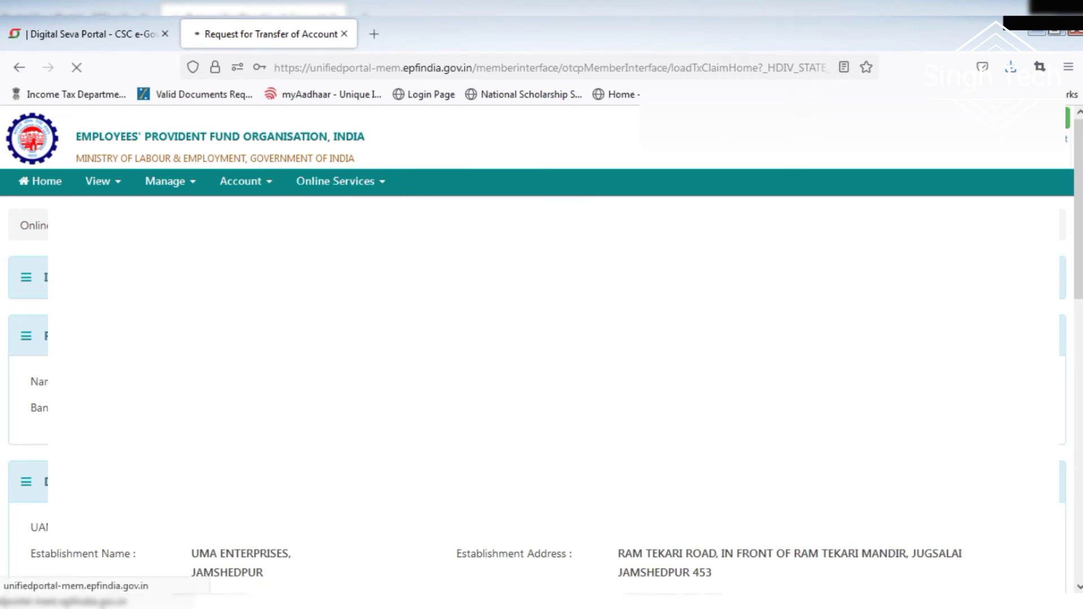